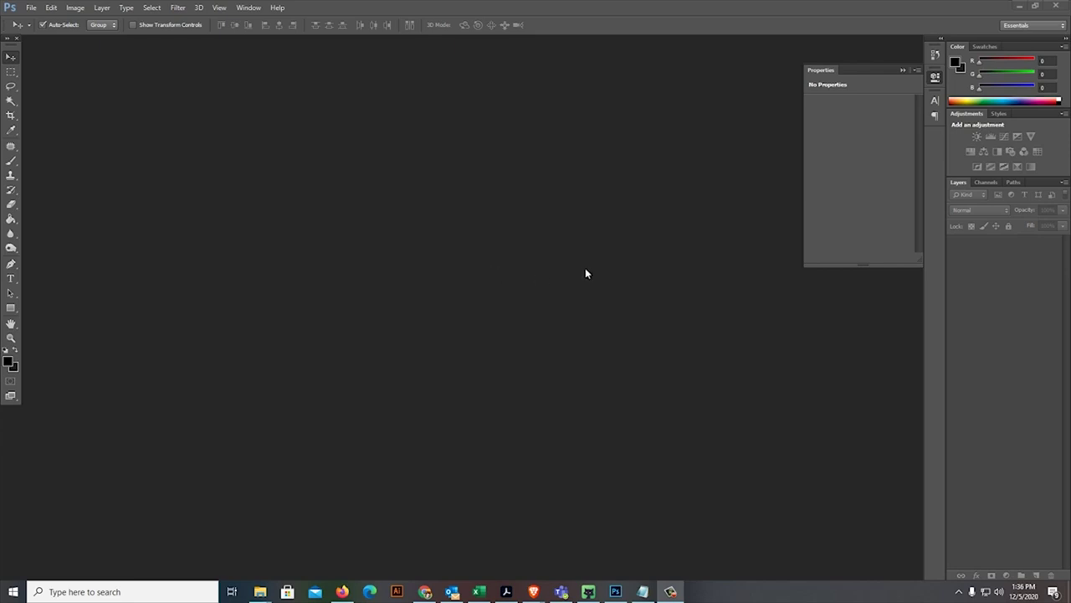
Step: Drag city-park-4 from New folder into Photoshop, opening it with a single Background layer
{"action": "mouse_move", "coordinate": [261, 590]}
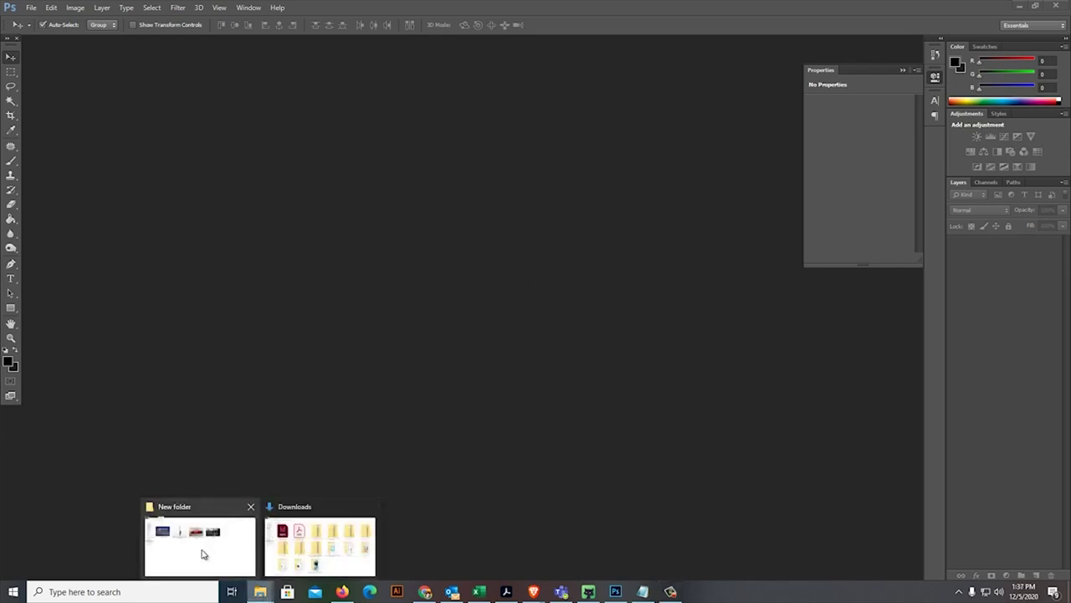
{"action": "left_click", "coordinate": [211, 533]}
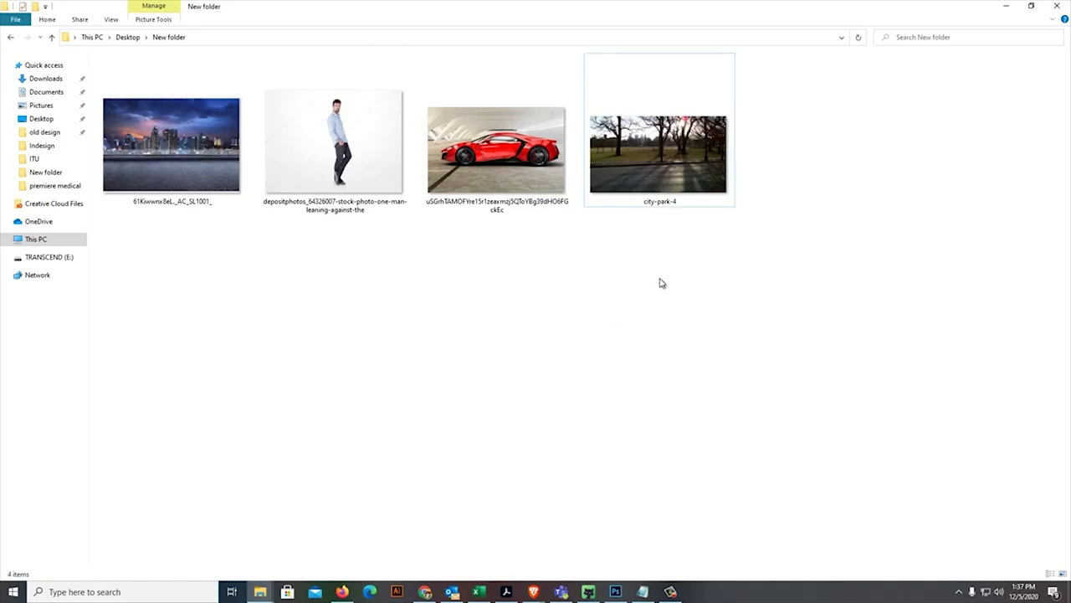
{"action": "left_click", "coordinate": [660, 151]}
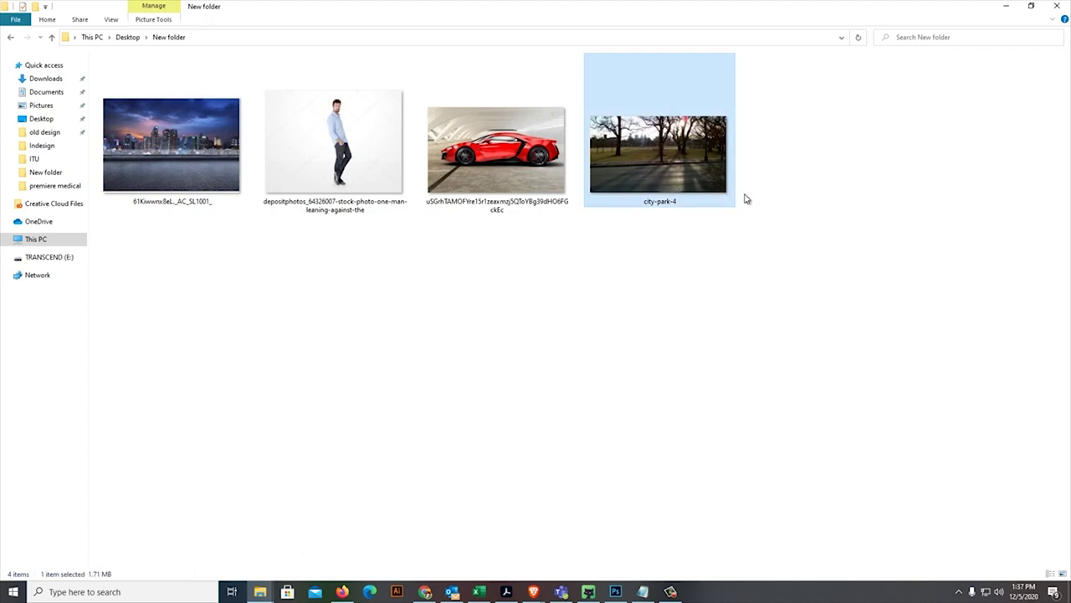
{"action": "left_click_drag", "start_coordinate": [645, 144], "coordinate": [619, 22]}
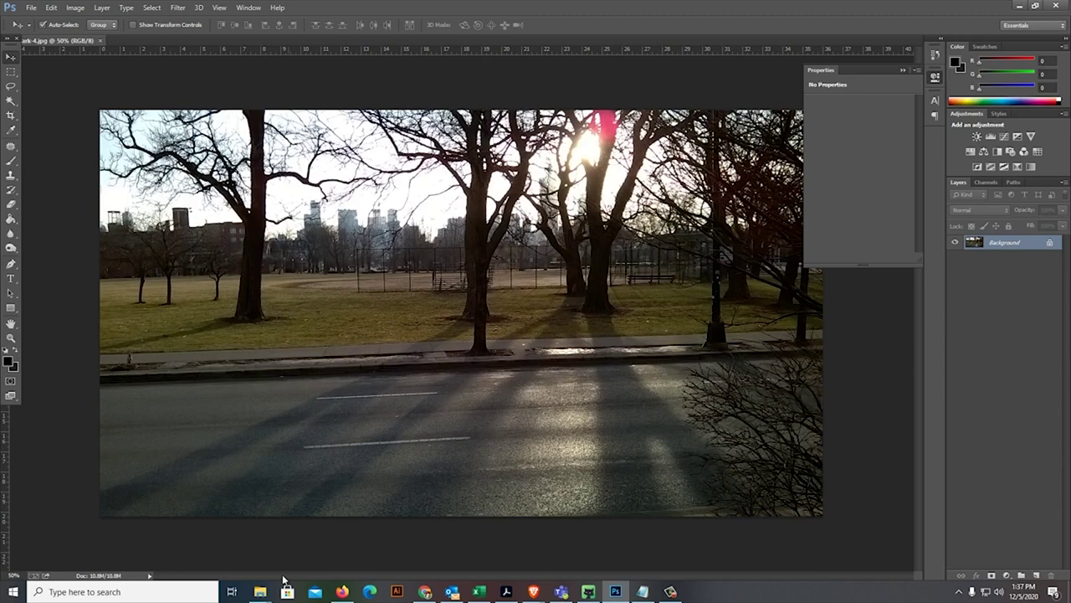
{"action": "mouse_move", "coordinate": [260, 592]}
{"action": "left_click", "coordinate": [191, 544]}
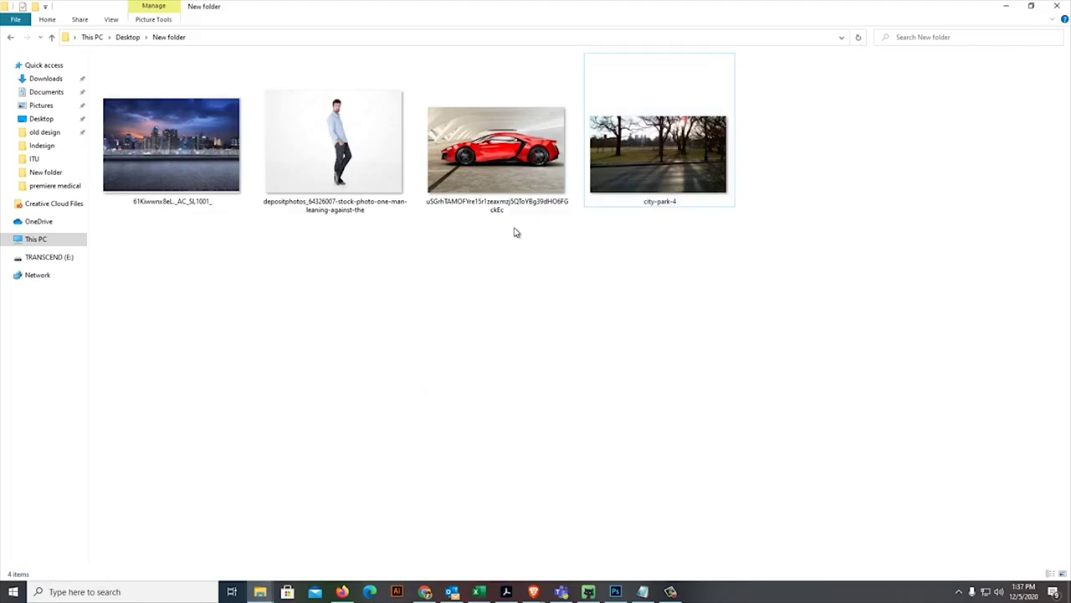
{"action": "left_click", "coordinate": [529, 194]}
{"action": "left_click_drag", "start_coordinate": [491, 186], "coordinate": [601, 351]}
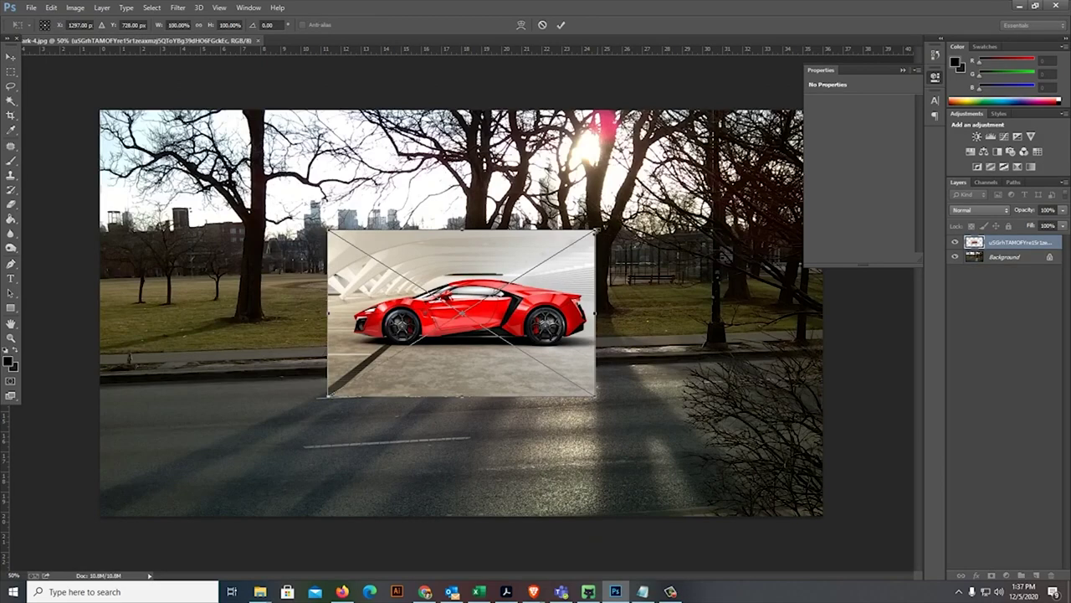
{"action": "left_click_drag", "start_coordinate": [595, 230], "coordinate": [650, 195]}
{"action": "key", "text": "Return"}
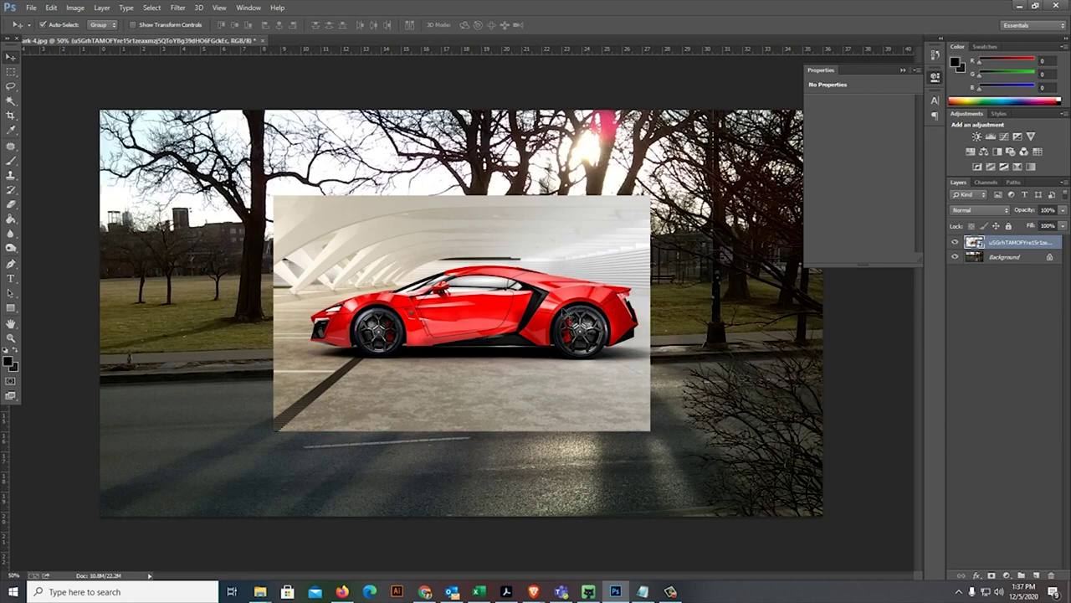
{"action": "left_click_drag", "start_coordinate": [547, 307], "coordinate": [621, 328]}
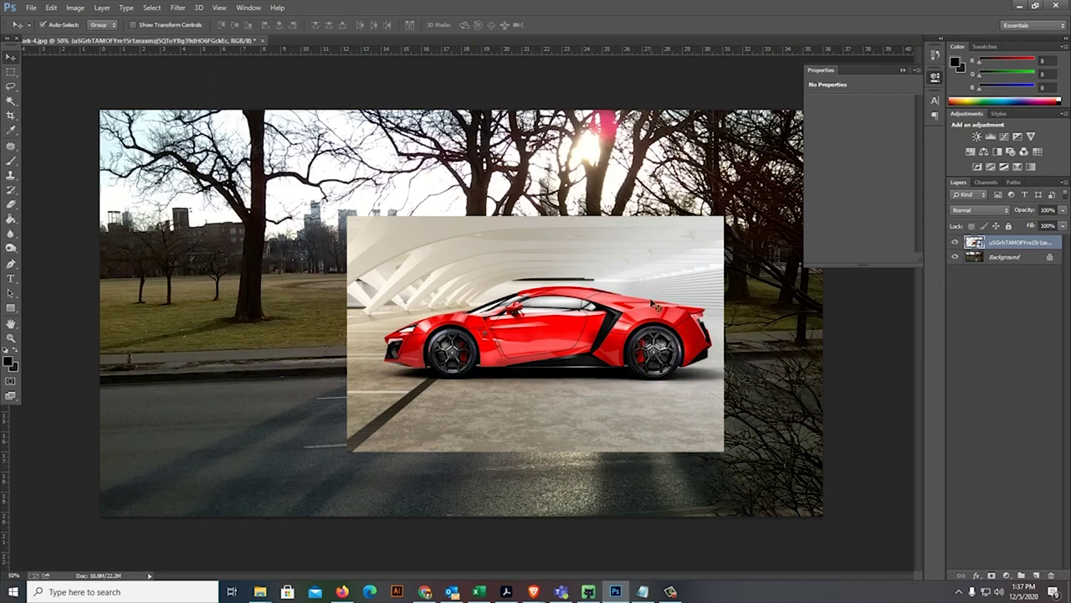
{"action": "key", "text": "Delete"}
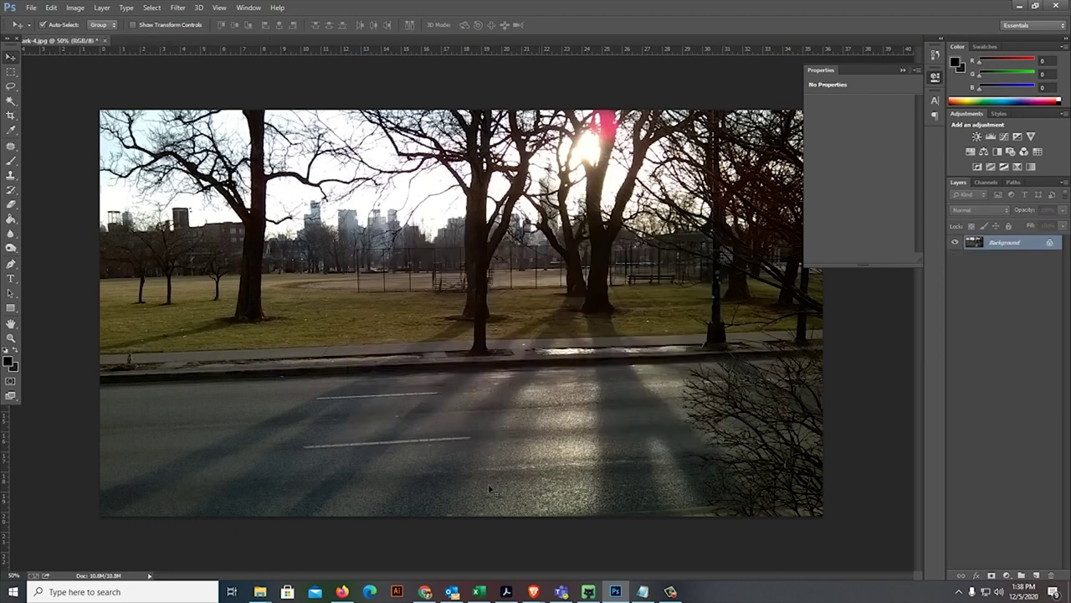
Step: Search Google for 'remove bg' and open the remove.bg website
{"action": "left_click", "coordinate": [425, 591]}
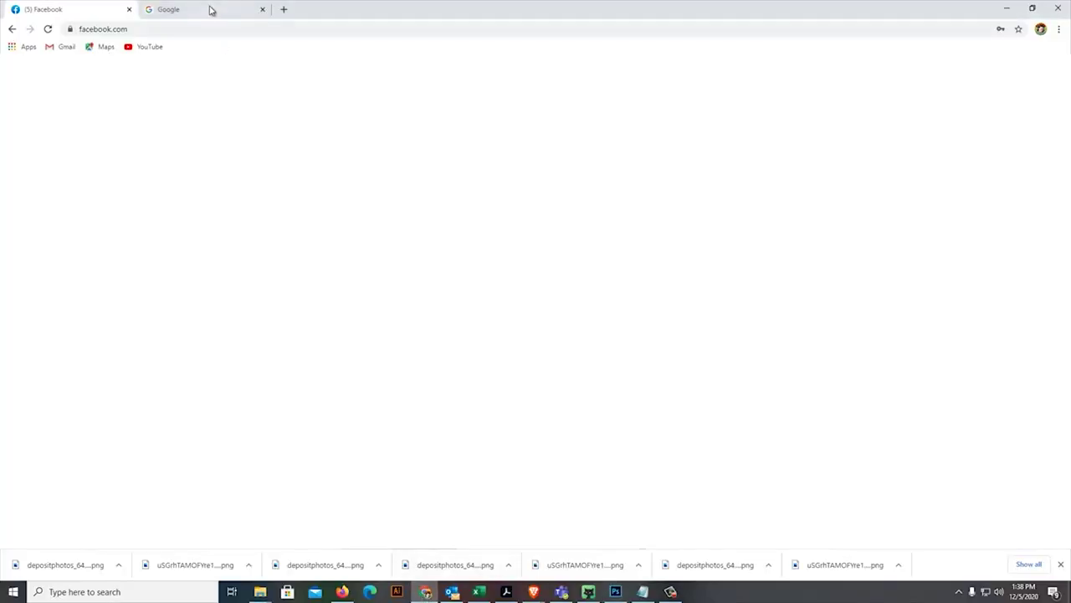
{"action": "left_click", "coordinate": [210, 9]}
{"action": "left_click", "coordinate": [459, 246]}
{"action": "type", "text": "r"}
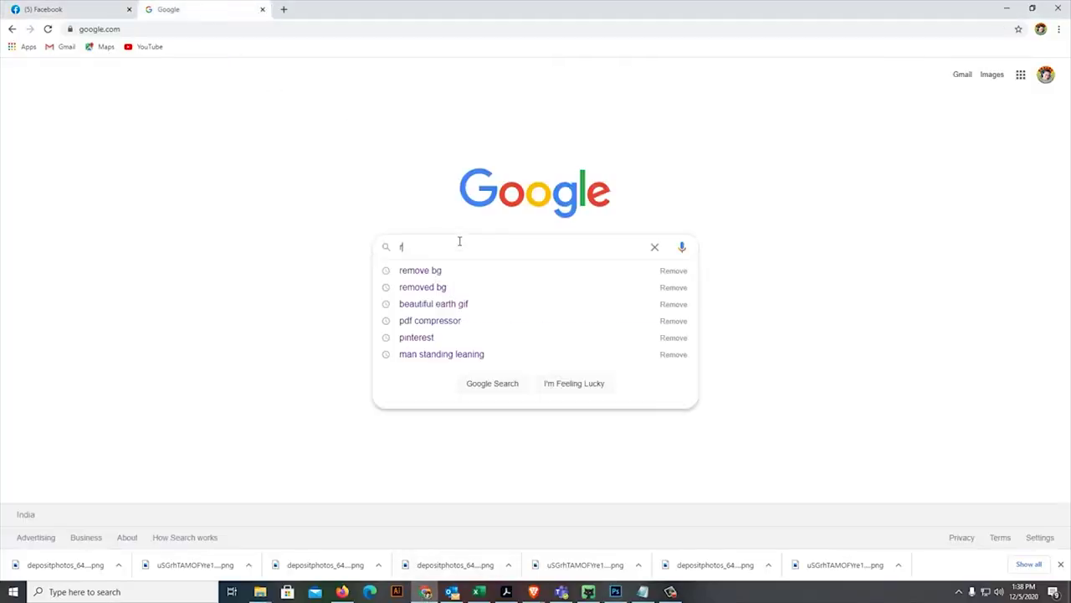
{"action": "type", "text": "emove"}
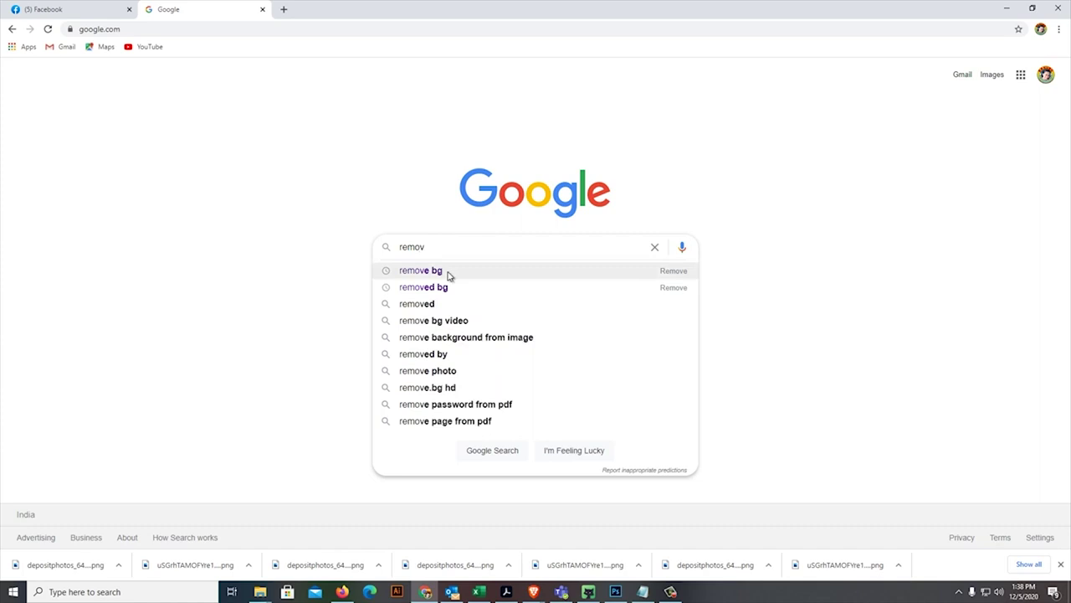
{"action": "left_click", "coordinate": [447, 271]}
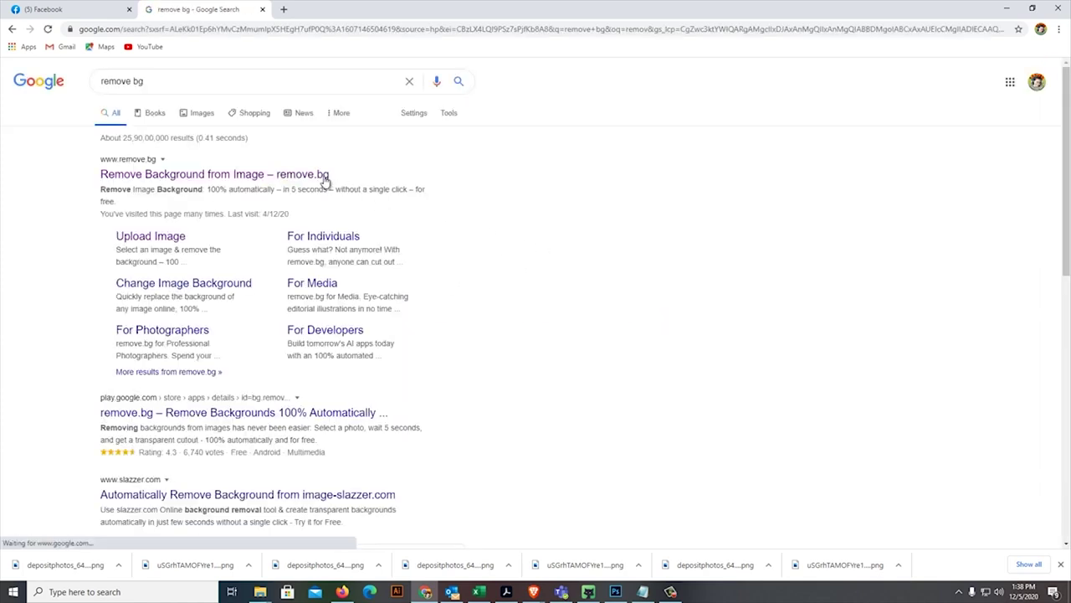
{"action": "left_click", "coordinate": [315, 174]}
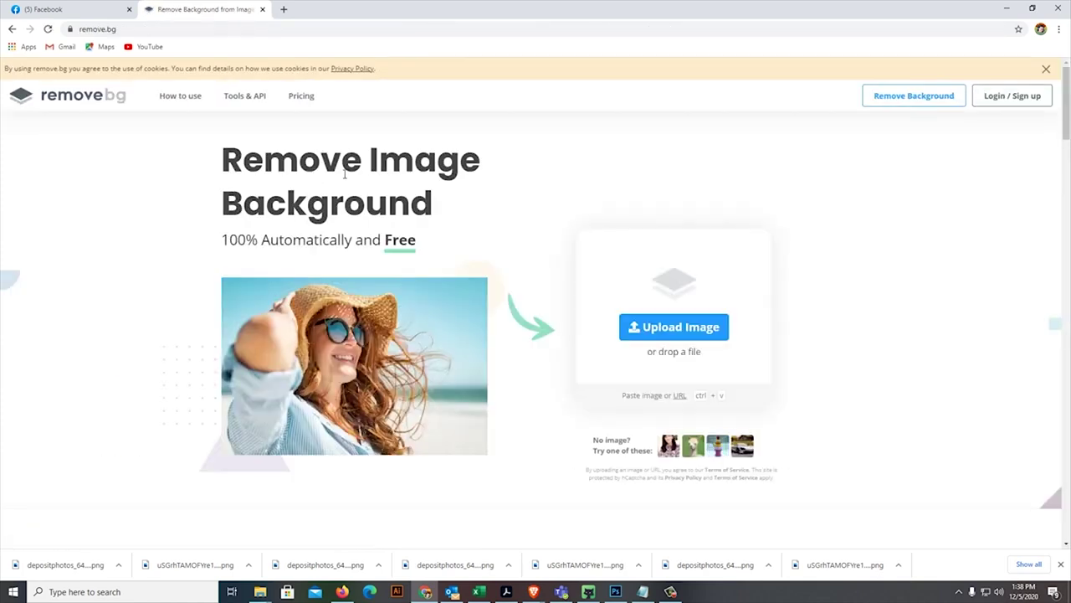
Step: Upload the red sports car photo to remove.bg and download its transparent PNG cut-out
{"action": "left_click", "coordinate": [680, 329]}
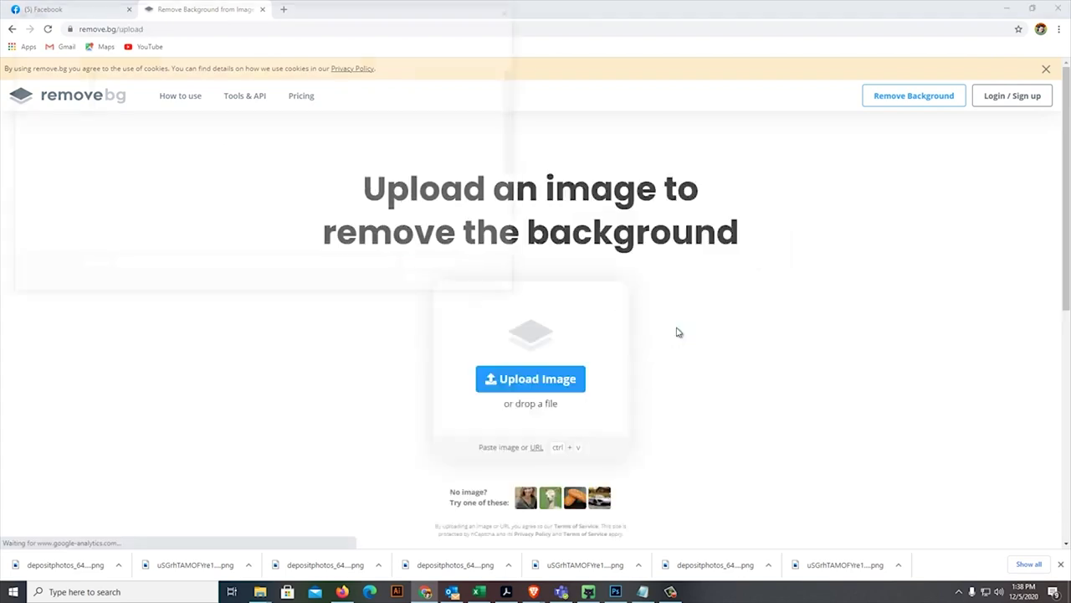
{"action": "scroll", "coordinate": [171, 184], "scroll_direction": "down", "scroll_amount": 1}
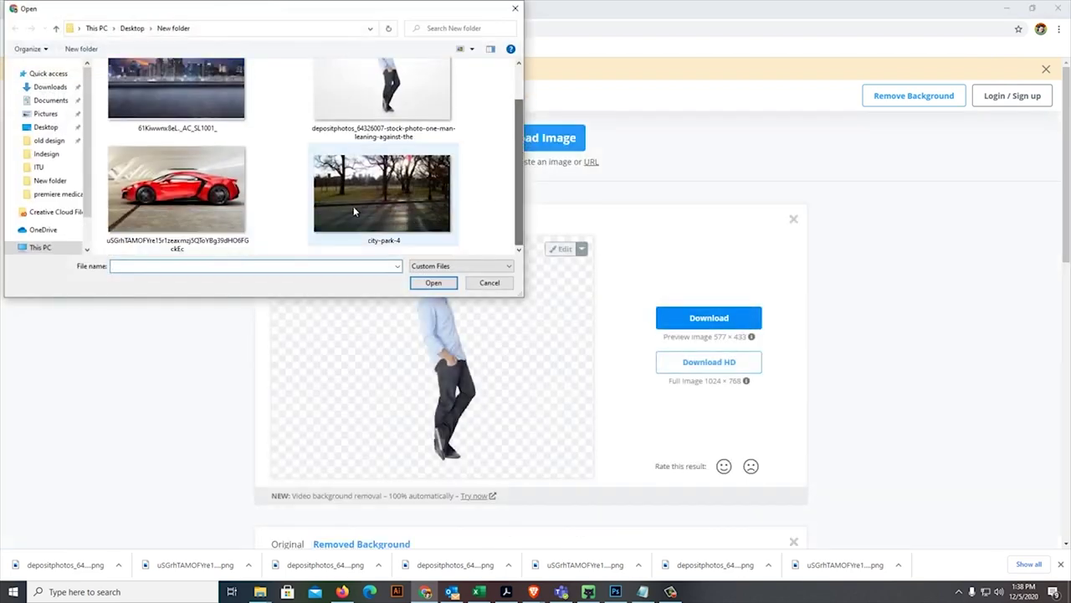
{"action": "left_click", "coordinate": [172, 184]}
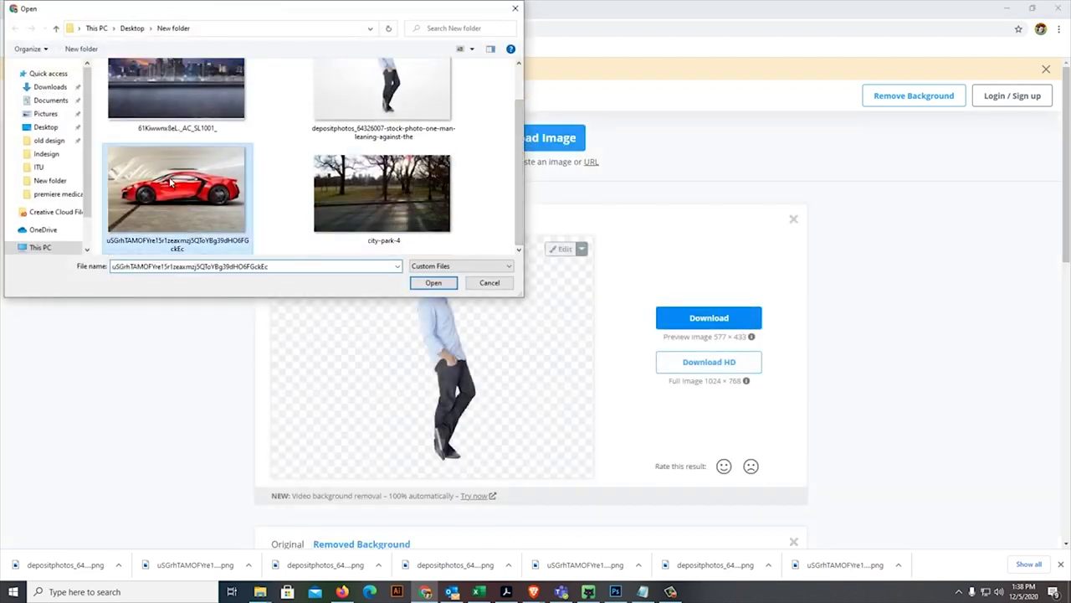
{"action": "left_click", "coordinate": [440, 284]}
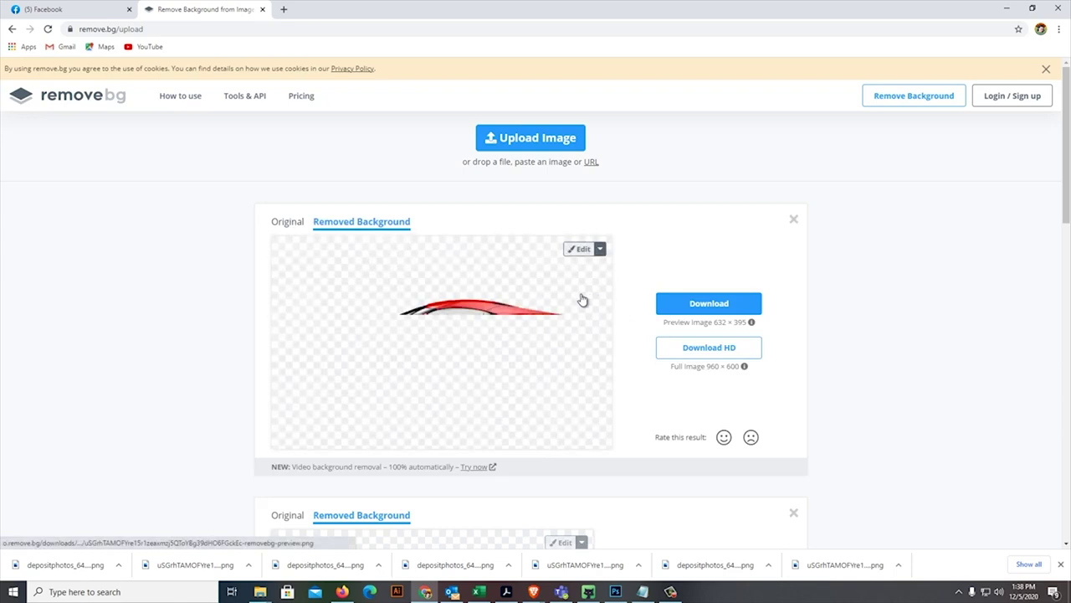
{"action": "scroll", "coordinate": [639, 247], "scroll_direction": "down", "scroll_amount": 1}
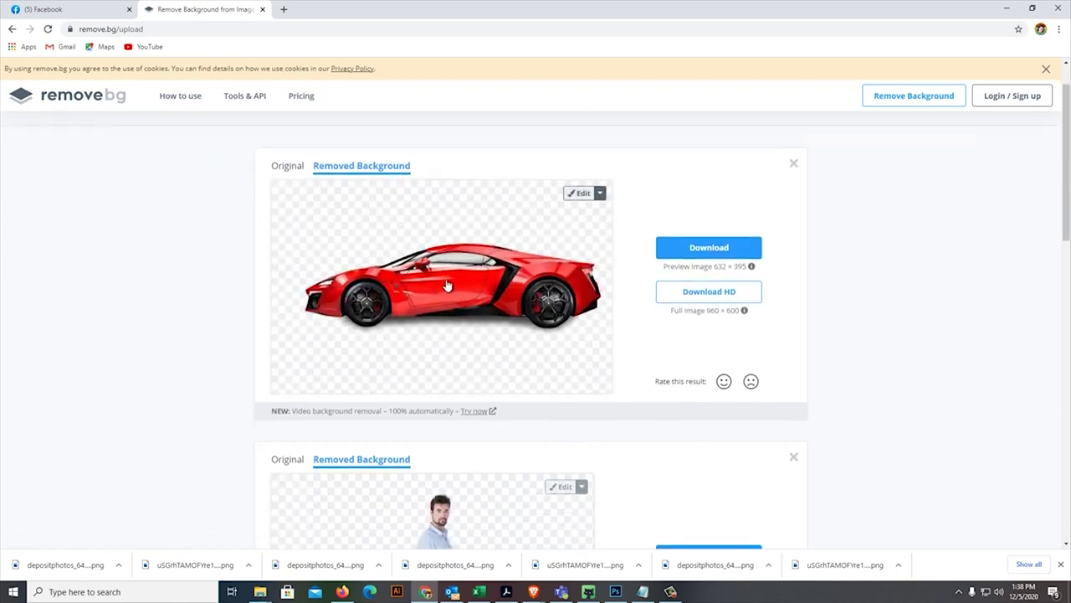
{"action": "left_click", "coordinate": [713, 250]}
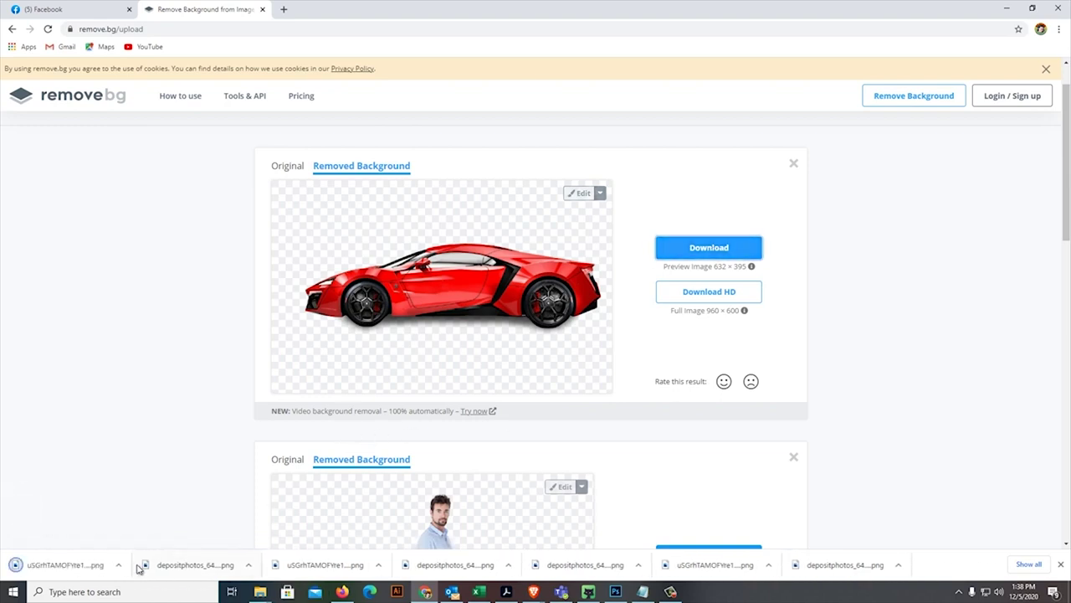
{"action": "left_click", "coordinate": [118, 565]}
Step: Place the car PNG from Downloads into the park image, enlarged to about 216% on the road
{"action": "left_click", "coordinate": [152, 532]}
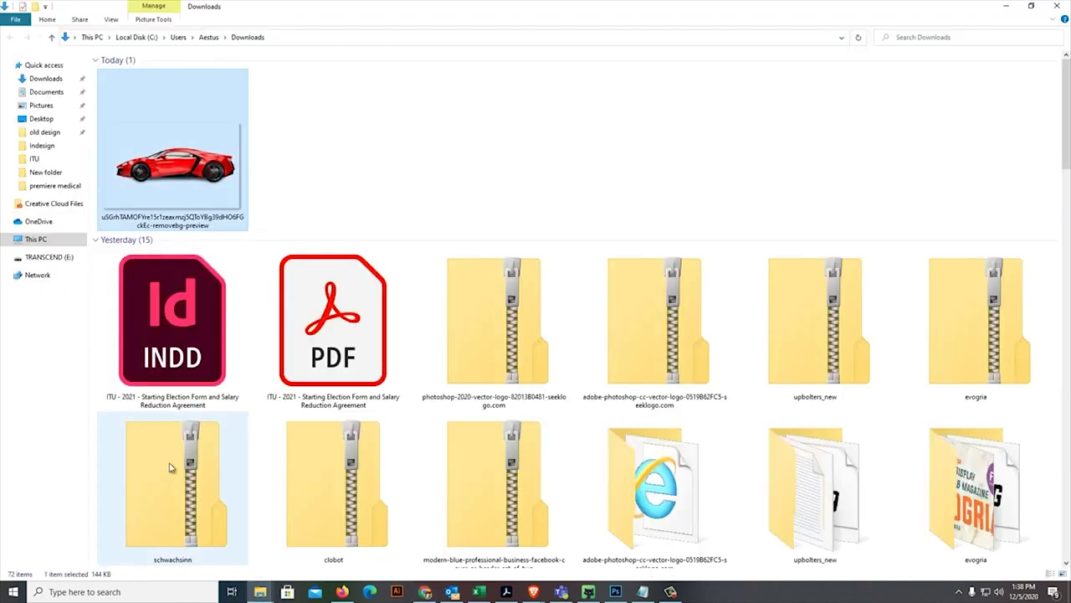
{"action": "left_click_drag", "start_coordinate": [166, 166], "coordinate": [592, 364]}
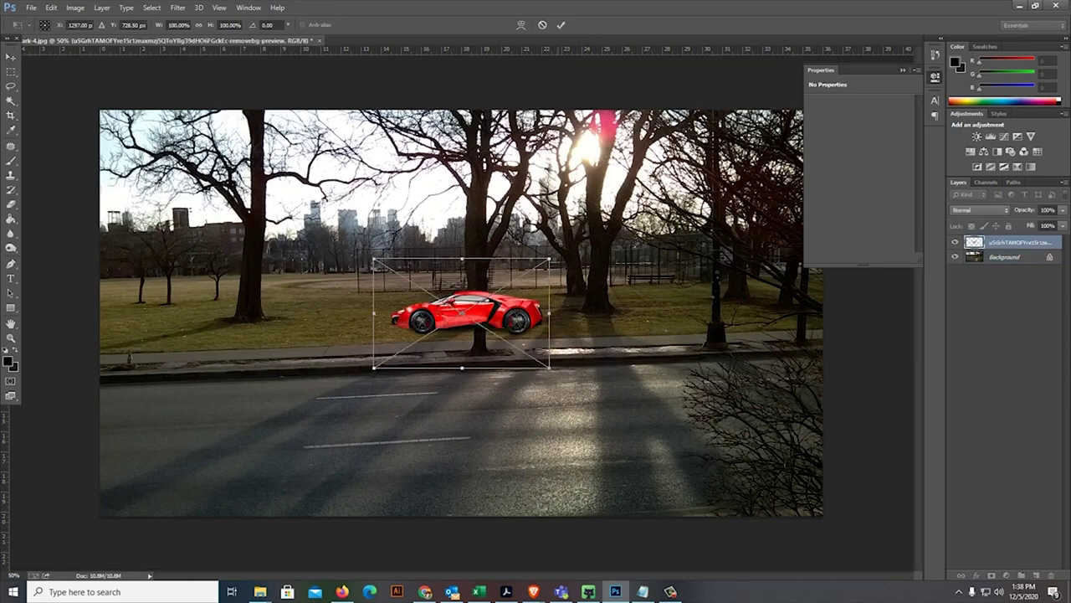
{"action": "left_click_drag", "start_coordinate": [549, 260], "coordinate": [651, 194]}
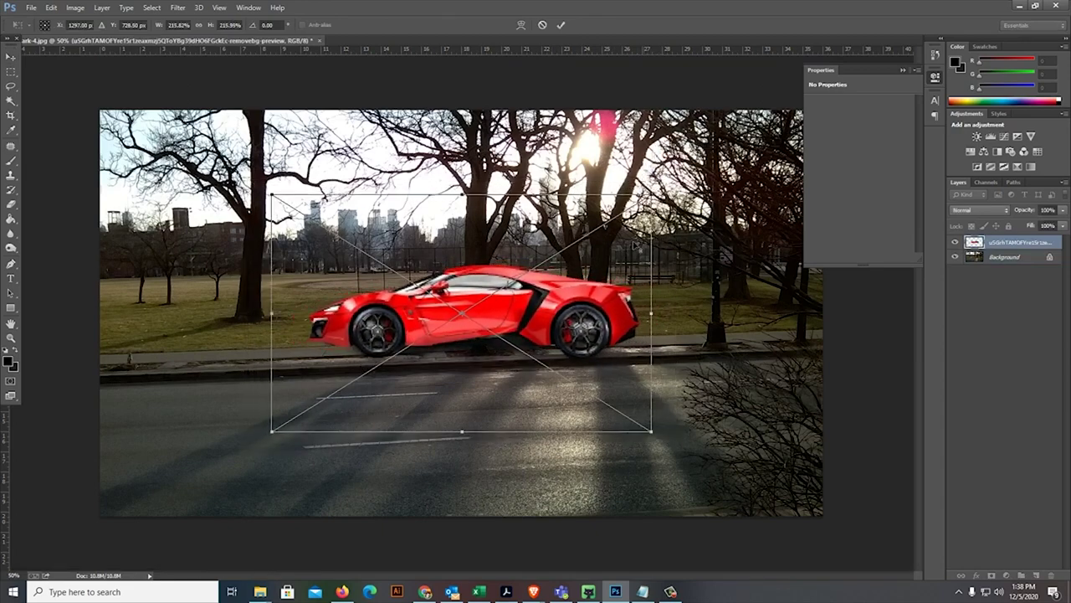
{"action": "left_click_drag", "start_coordinate": [577, 323], "coordinate": [588, 361]}
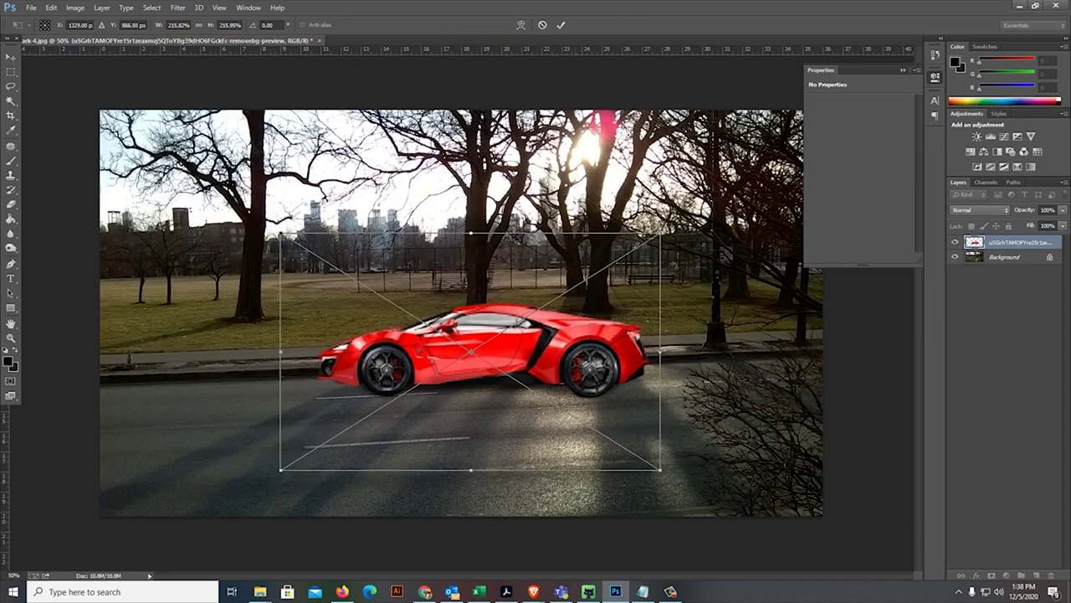
{"action": "key", "text": "Return"}
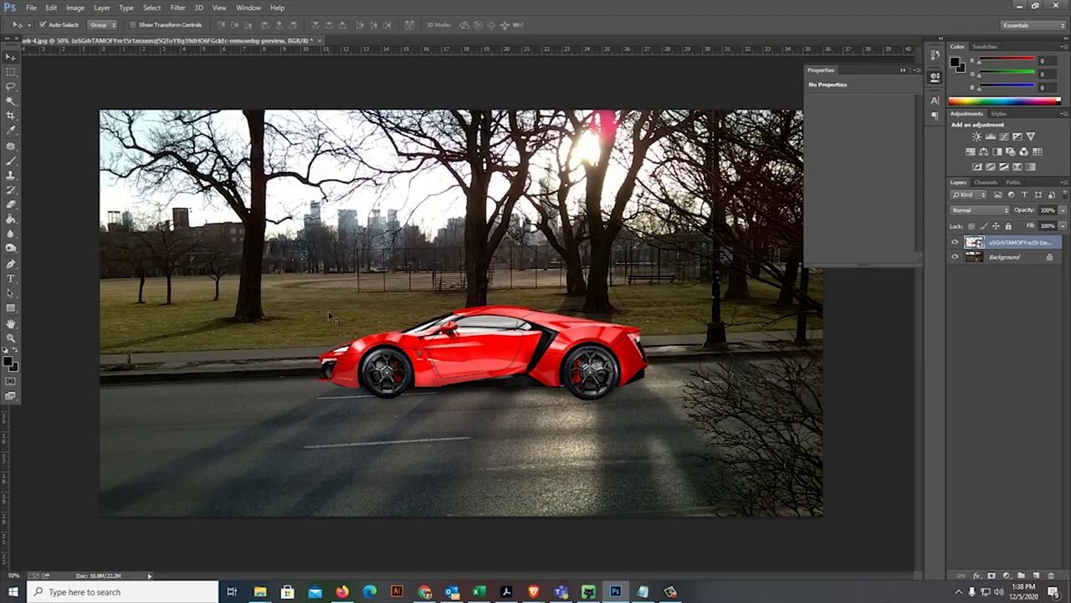
{"action": "mouse_move", "coordinate": [260, 591]}
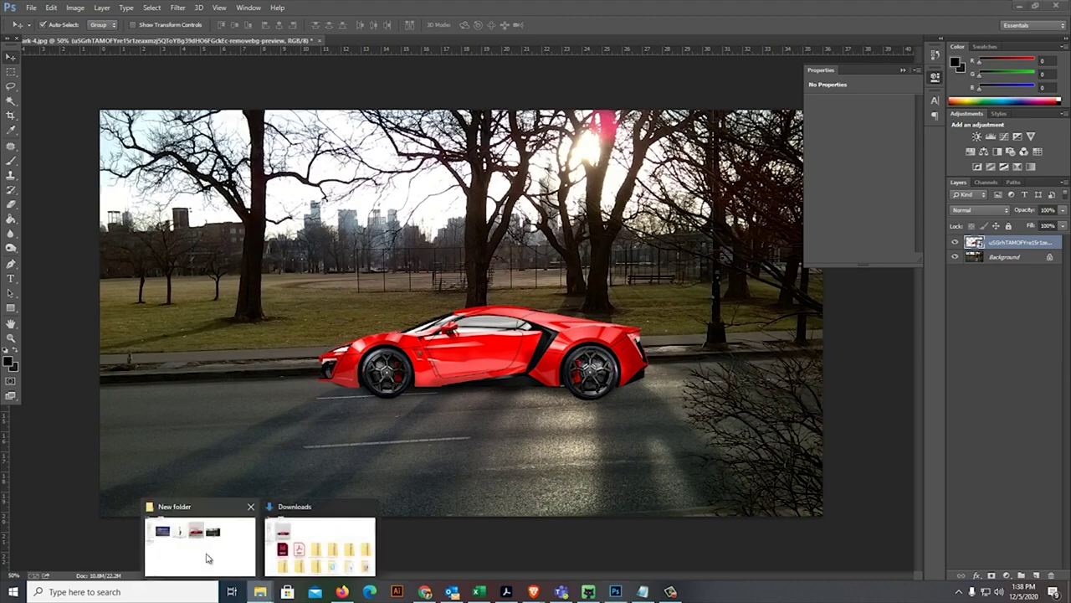
{"action": "left_click", "coordinate": [199, 534]}
{"action": "left_click", "coordinate": [332, 134]}
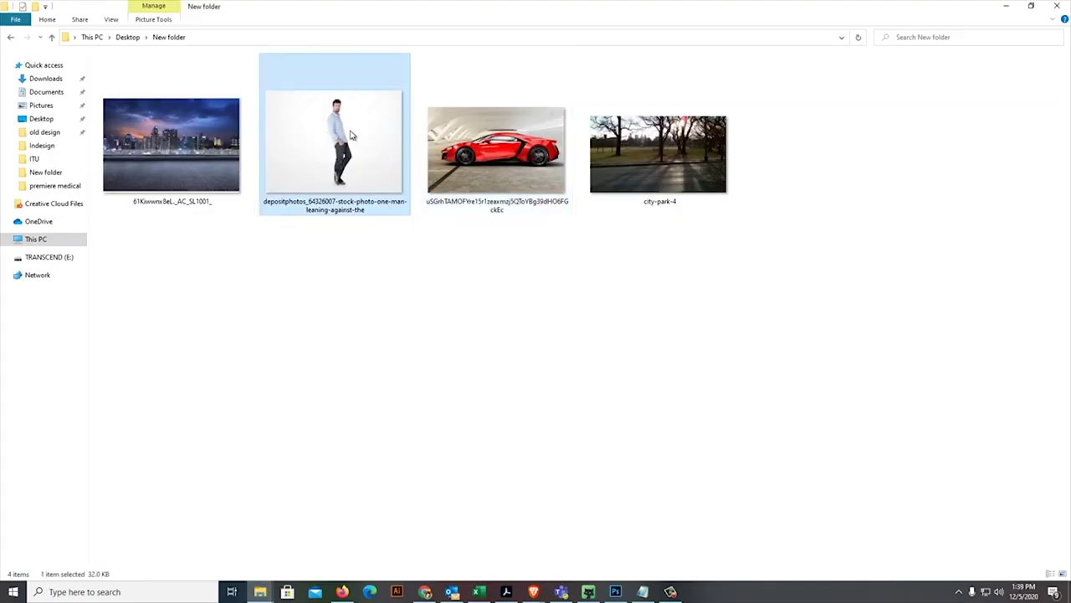
{"action": "left_click_drag", "start_coordinate": [335, 114], "coordinate": [432, 284]}
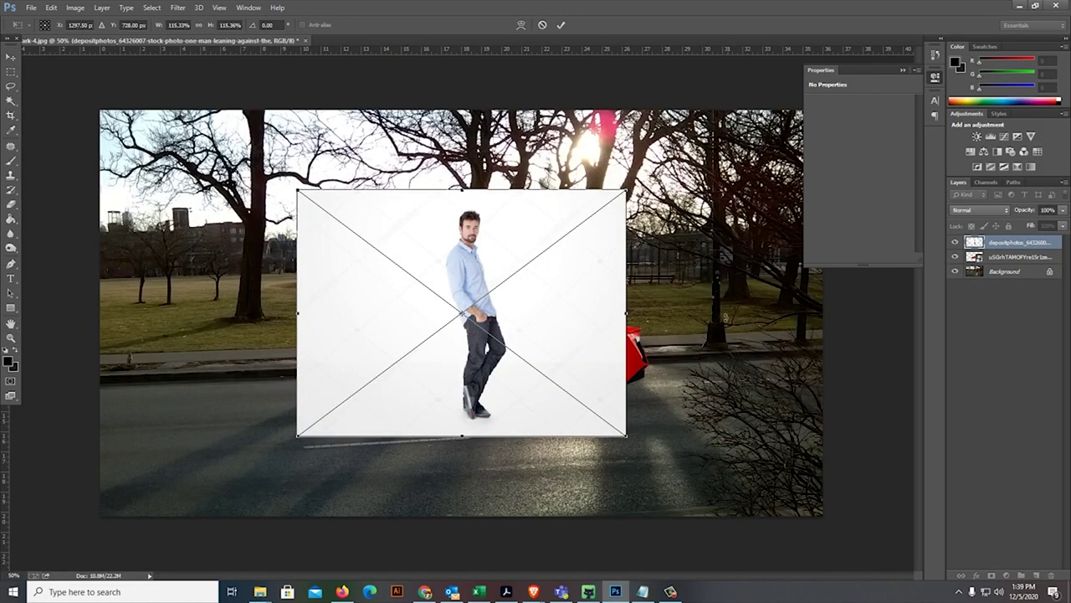
{"action": "key", "text": "Return"}
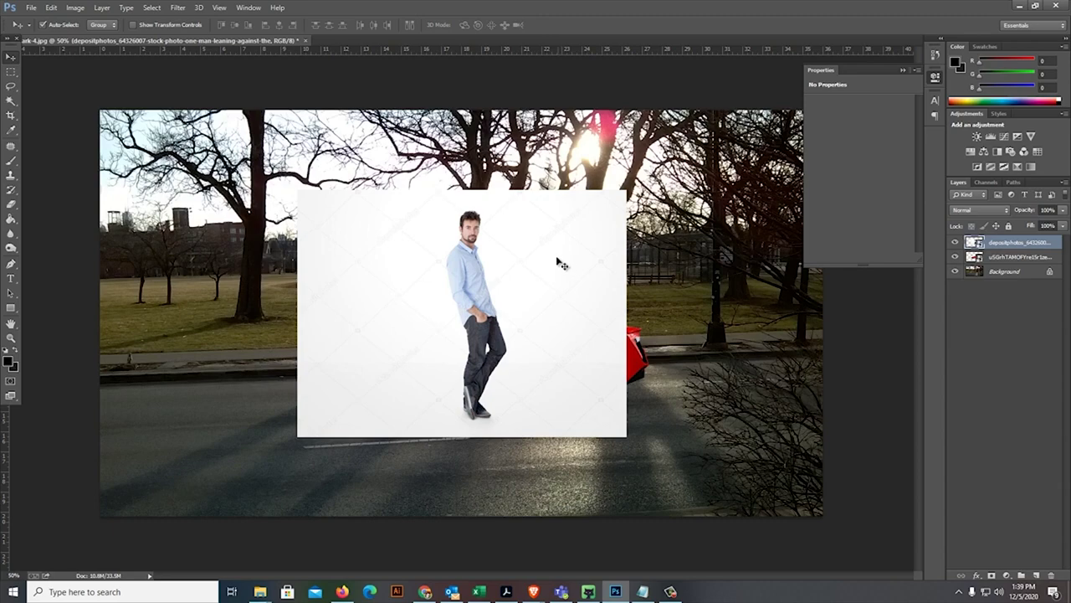
{"action": "key", "text": "Delete"}
Step: Upload the man photo to remove.bg and download his transparent cut-out PNG
{"action": "left_click", "coordinate": [425, 592]}
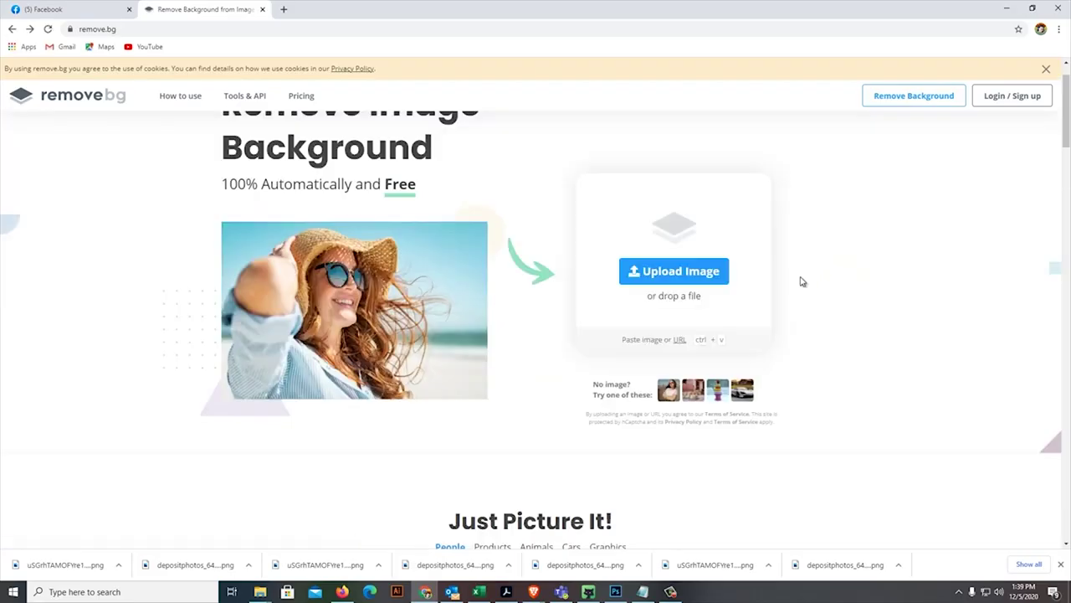
{"action": "left_click", "coordinate": [682, 276]}
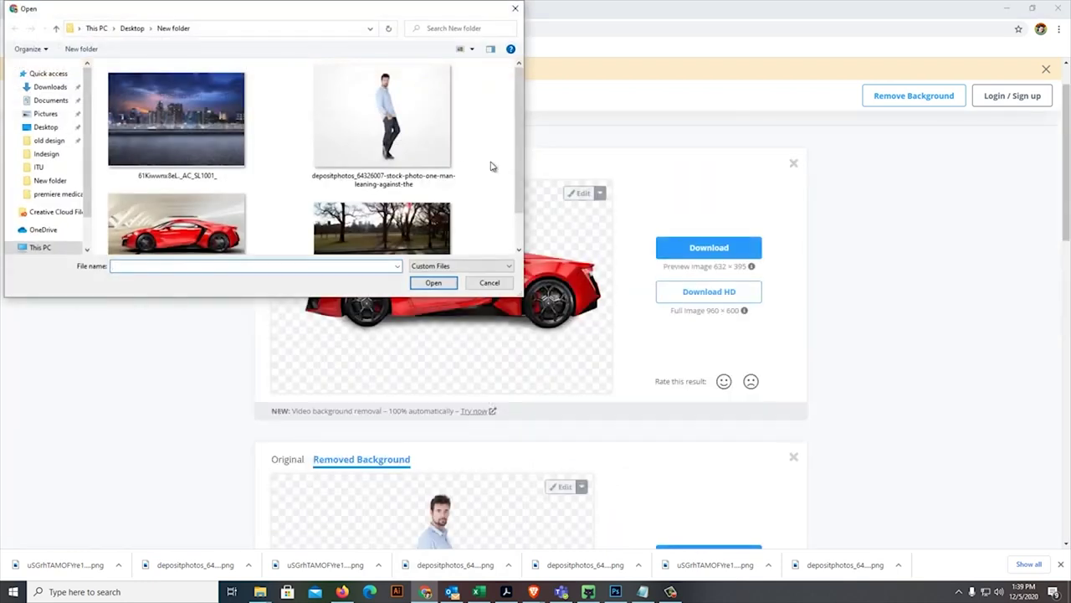
{"action": "left_click", "coordinate": [391, 111]}
{"action": "left_click", "coordinate": [434, 283]}
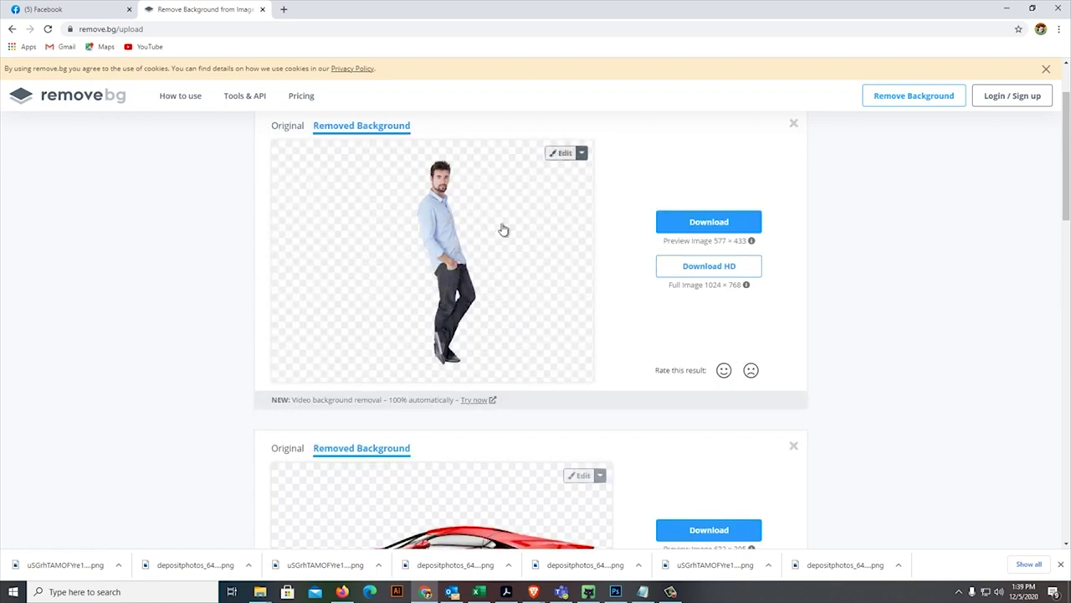
{"action": "left_click", "coordinate": [682, 222]}
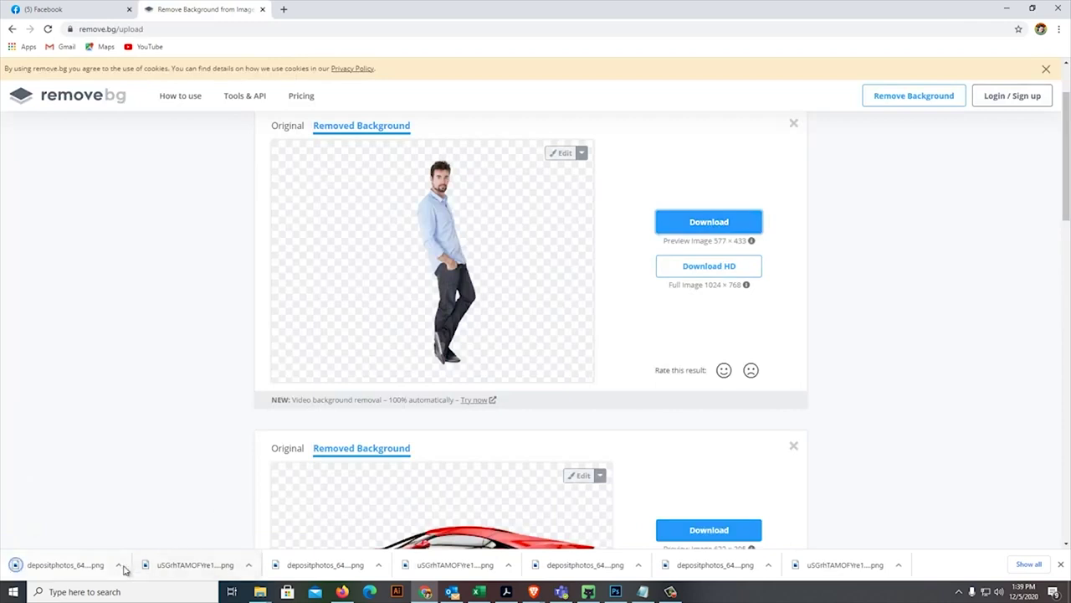
{"action": "left_click", "coordinate": [119, 569]}
Step: Place the man PNG from Downloads into the composite, enlarged to about 155.6% beside the car's left end
{"action": "left_click", "coordinate": [143, 536]}
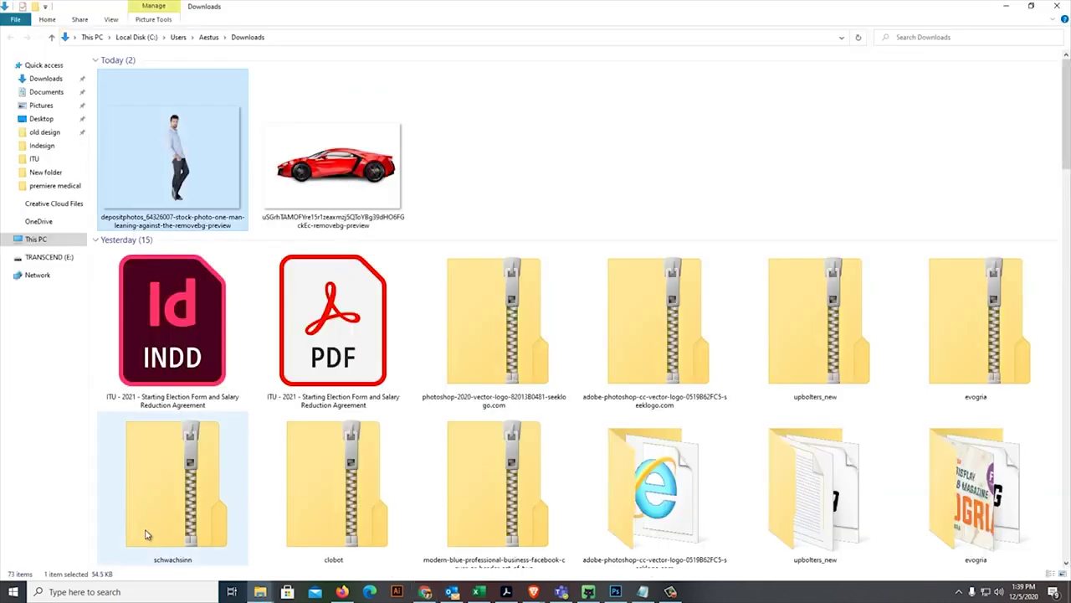
{"action": "left_click_drag", "start_coordinate": [179, 169], "coordinate": [378, 408]}
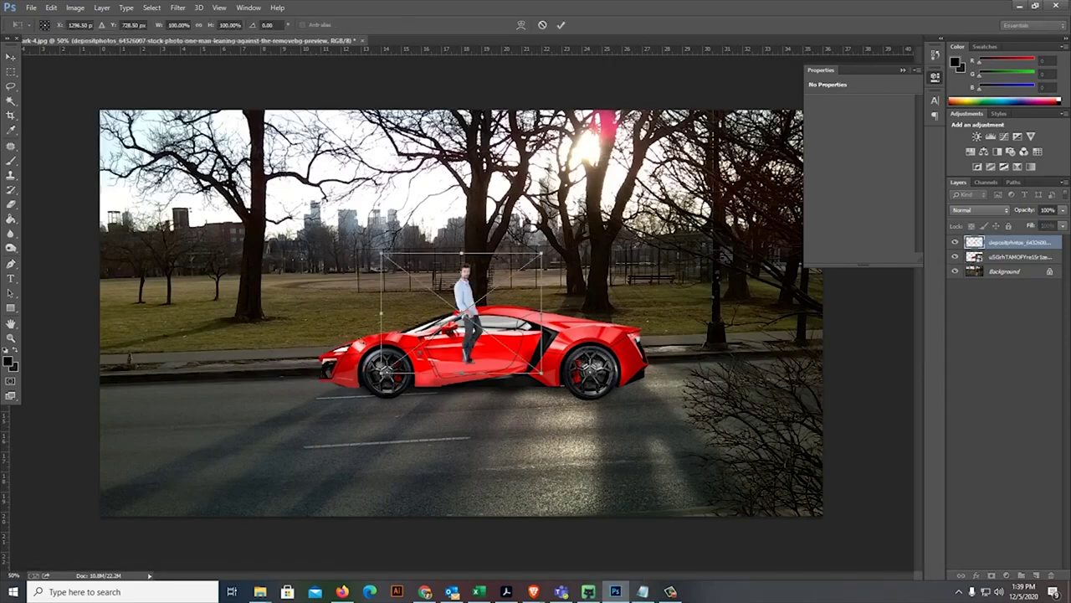
{"action": "left_click_drag", "start_coordinate": [544, 254], "coordinate": [587, 218]}
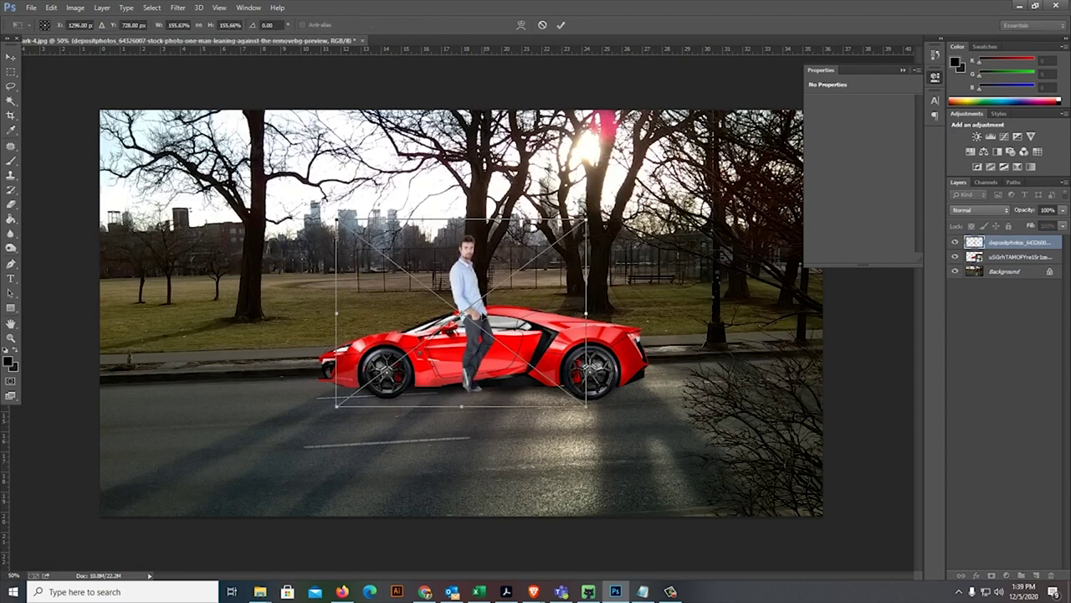
{"action": "left_click_drag", "start_coordinate": [483, 315], "coordinate": [339, 321]}
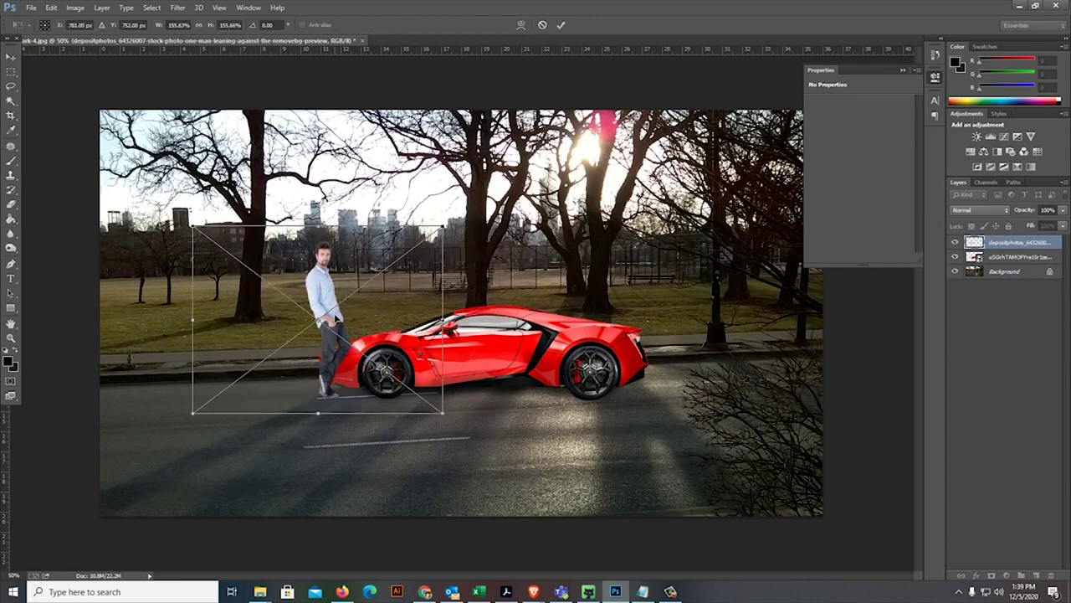
Step: Flip the man horizontally and shift him slightly right
{"action": "key", "text": "Return"}
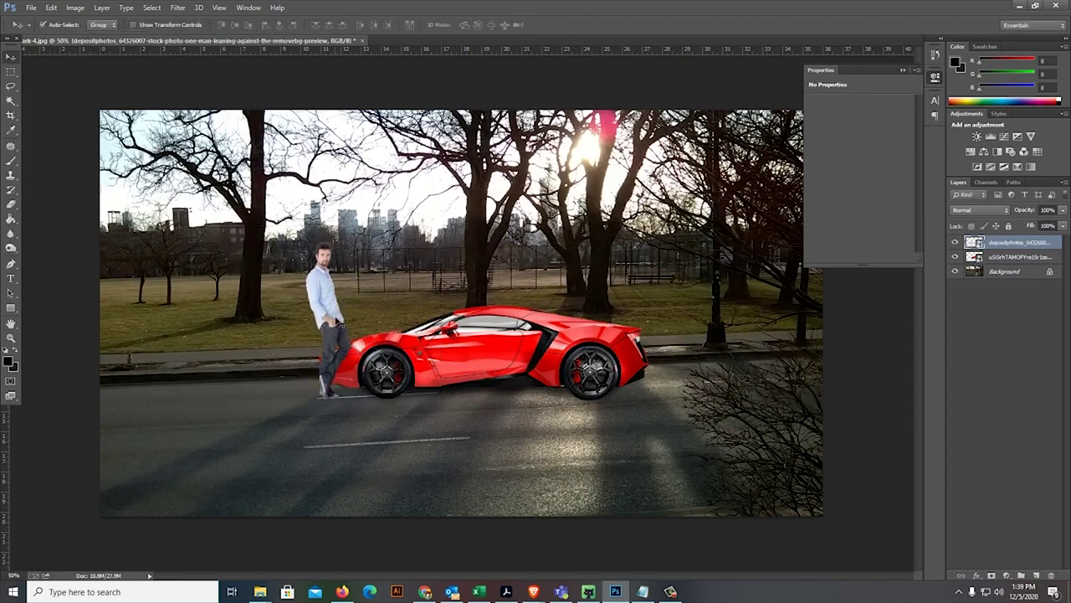
{"action": "key", "text": "ctrl+t"}
{"action": "right_click", "coordinate": [332, 318]}
{"action": "left_click", "coordinate": [419, 476]}
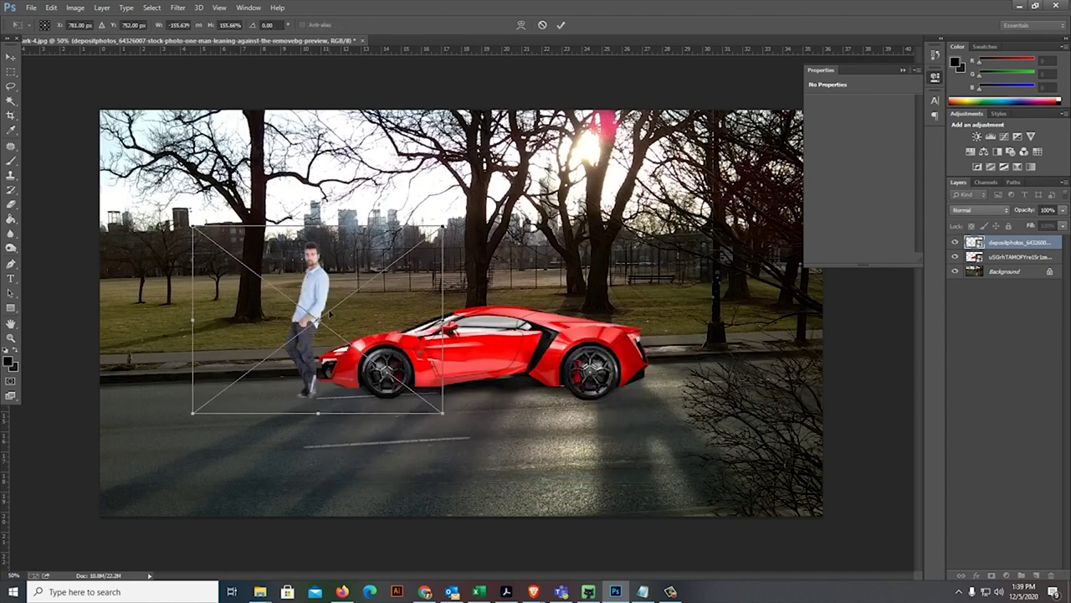
{"action": "key", "text": "Return"}
{"action": "left_click_drag", "start_coordinate": [331, 315], "coordinate": [341, 316]}
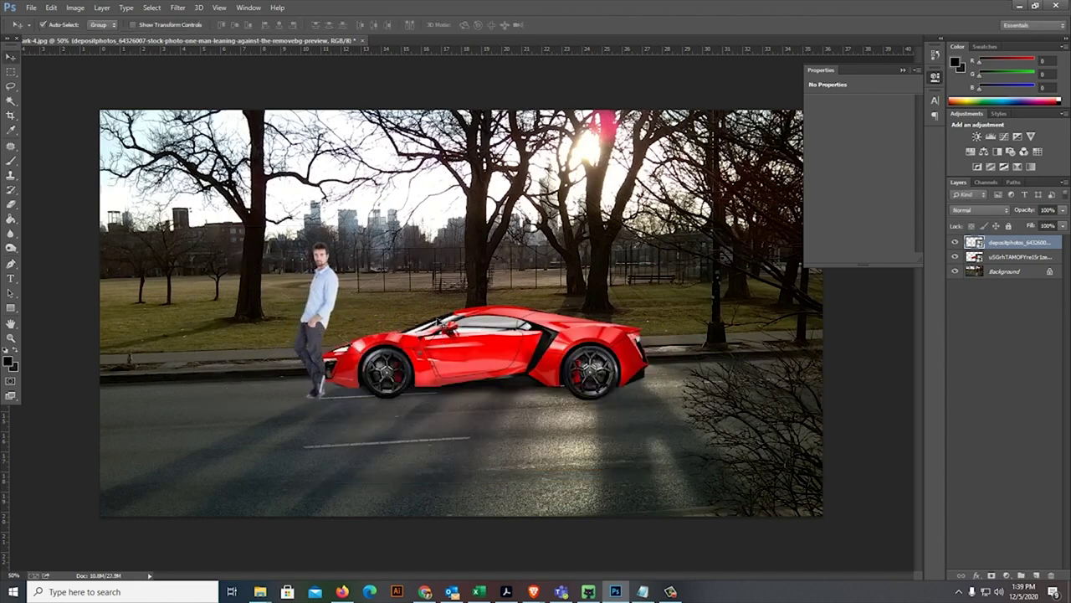
{"action": "left_click_drag", "start_coordinate": [440, 321], "coordinate": [441, 321]}
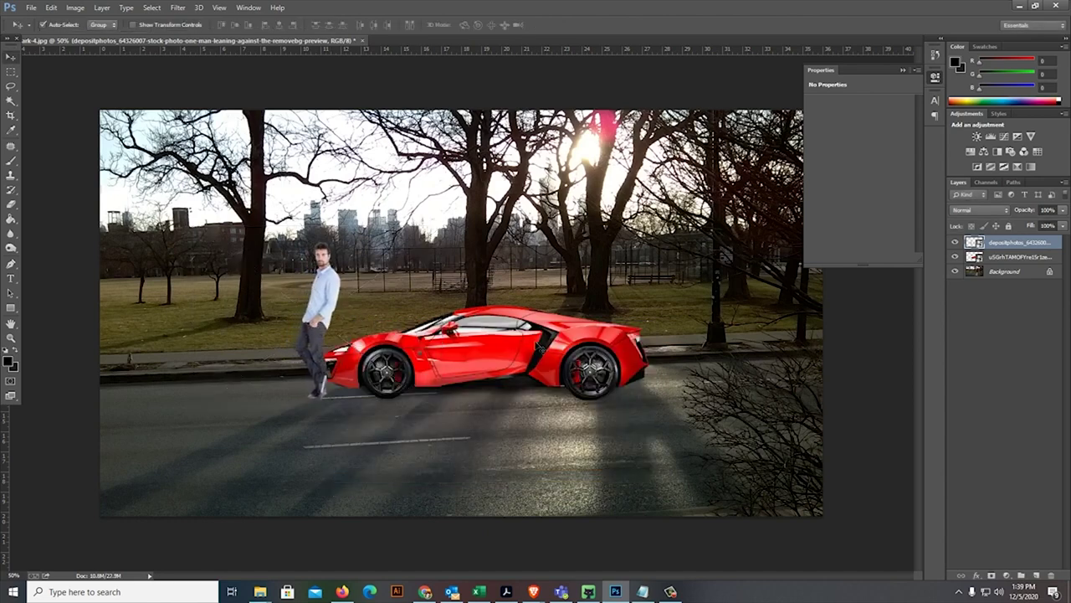
Step: Flip the red car horizontally and nudge car and man left so he leans on it
{"action": "right_click", "coordinate": [512, 344]}
{"action": "left_click", "coordinate": [538, 349]}
{"action": "key", "text": "ctrl+t"}
{"action": "right_click", "coordinate": [538, 349]}
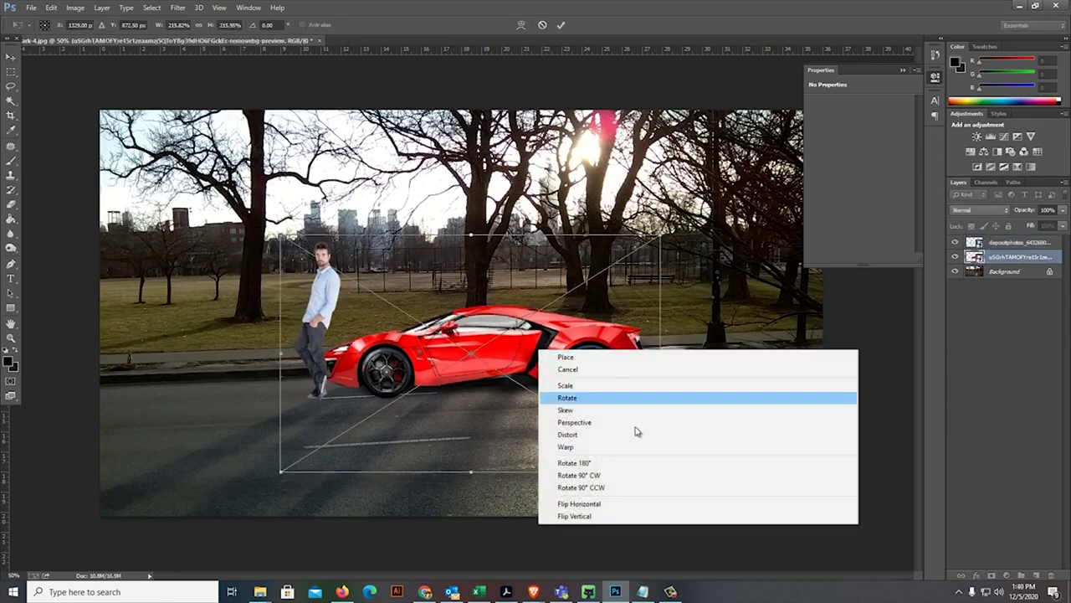
{"action": "left_click", "coordinate": [609, 503]}
{"action": "left_click_drag", "start_coordinate": [422, 347], "coordinate": [455, 347]}
{"action": "key", "text": "Return"}
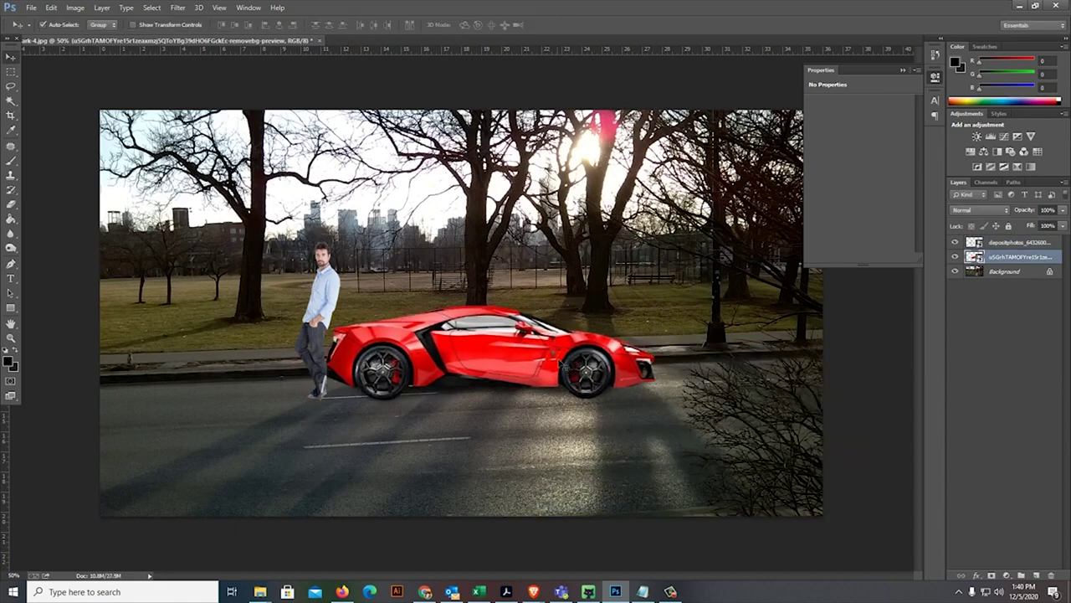
{"action": "key", "text": "Left"}
{"action": "key", "text": "Left"}
{"action": "key", "text": "Left"}
{"action": "key", "text": "Left"}
{"action": "key", "text": "Left"}
{"action": "key", "text": "Left"}
{"action": "key", "text": "Left"}
{"action": "key", "text": "Left"}
{"action": "key", "text": "Left"}
{"action": "key", "text": "Left"}
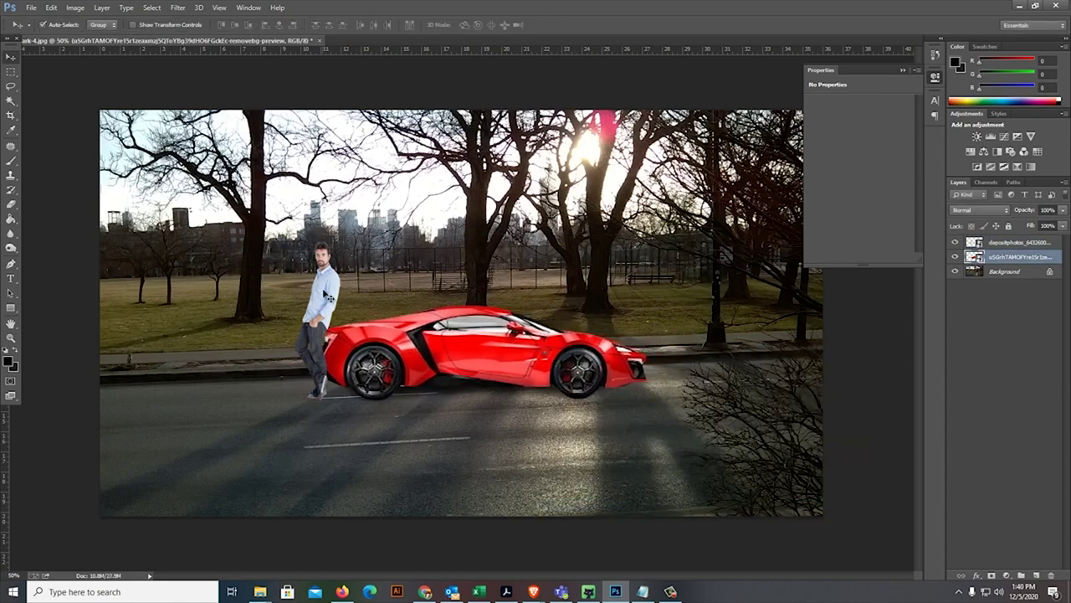
{"action": "left_click", "coordinate": [327, 297]}
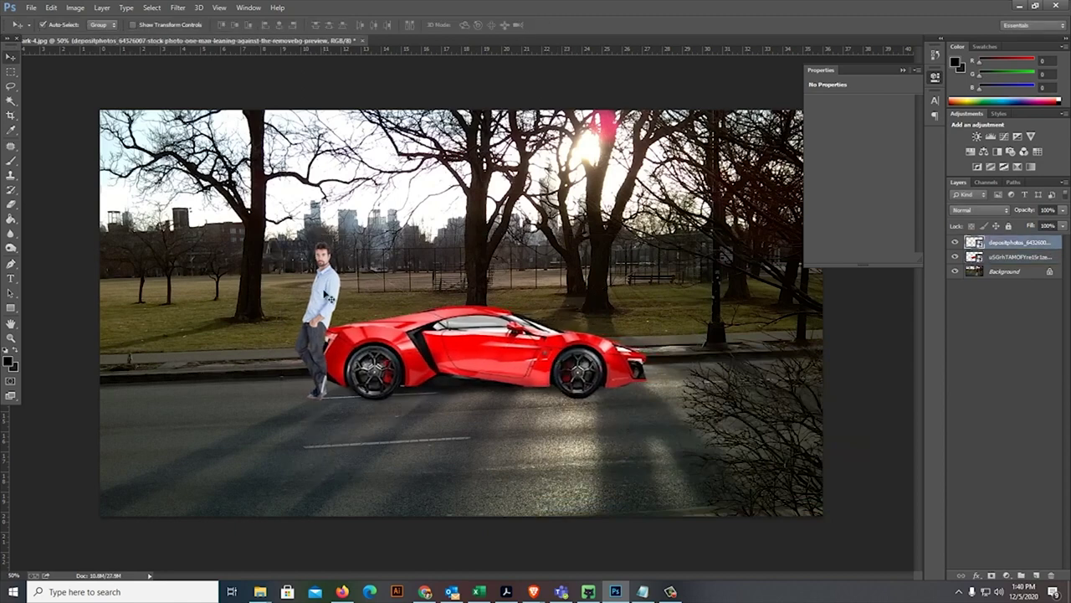
{"action": "key", "text": "Left"}
{"action": "key", "text": "Left"}
{"action": "key", "text": "Left"}
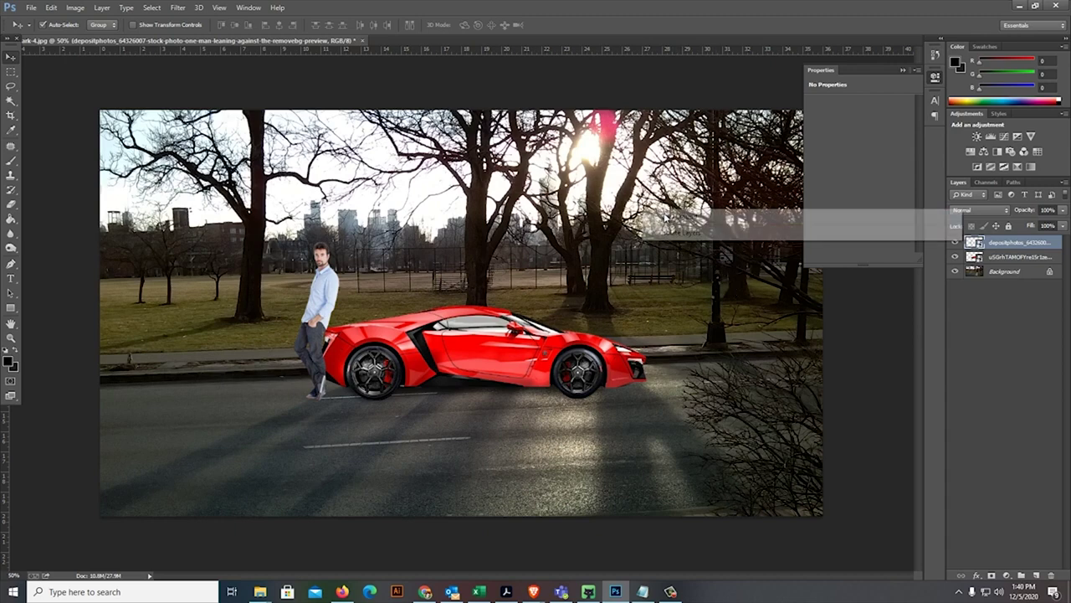
Step: Add the night city skyline photo above the Background layer, scaled to about 259% to fill the canvas
{"action": "left_click", "coordinate": [1005, 335]}
{"action": "left_click", "coordinate": [699, 226]}
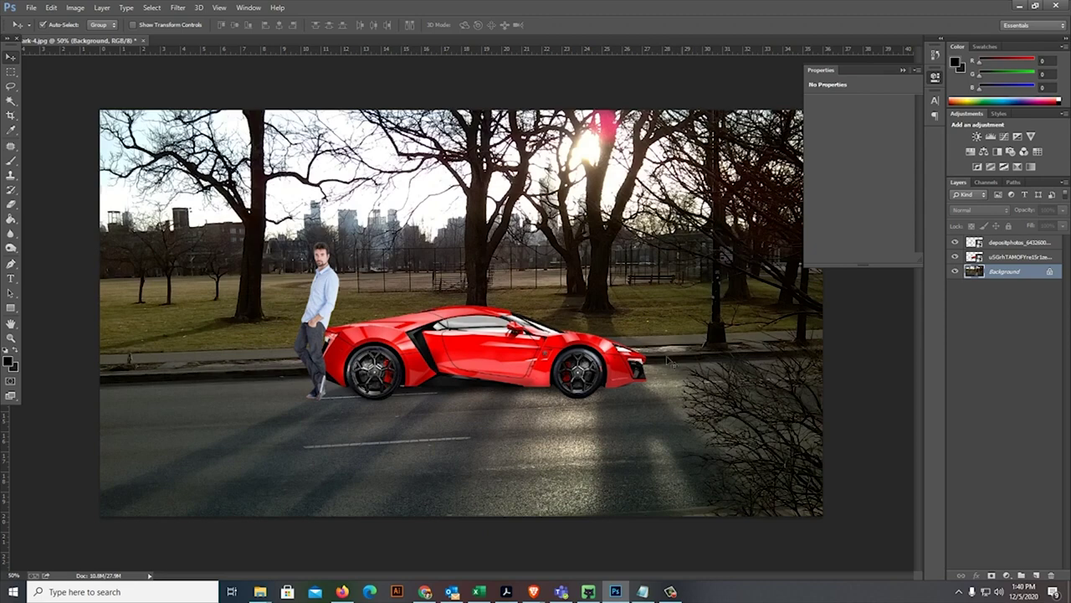
{"action": "mouse_move", "coordinate": [260, 592]}
{"action": "left_click", "coordinate": [201, 544]}
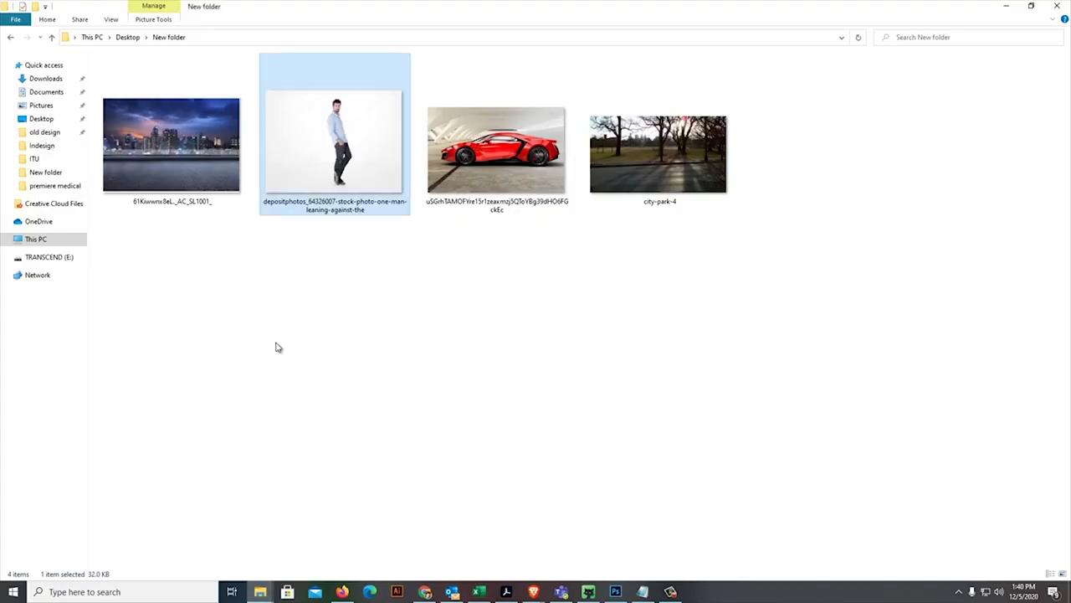
{"action": "left_click", "coordinate": [190, 164]}
{"action": "left_click_drag", "start_coordinate": [176, 153], "coordinate": [169, 164]}
{"action": "left_click_drag", "start_coordinate": [587, 369], "coordinate": [558, 291]}
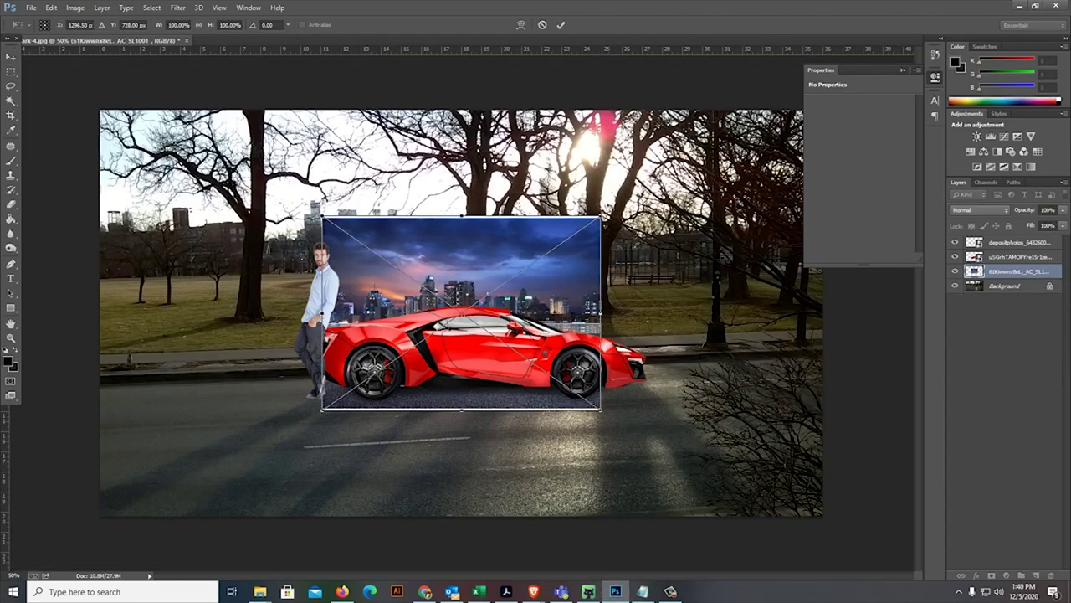
{"action": "left_click_drag", "start_coordinate": [601, 216], "coordinate": [822, 61]}
{"action": "key", "text": "Return"}
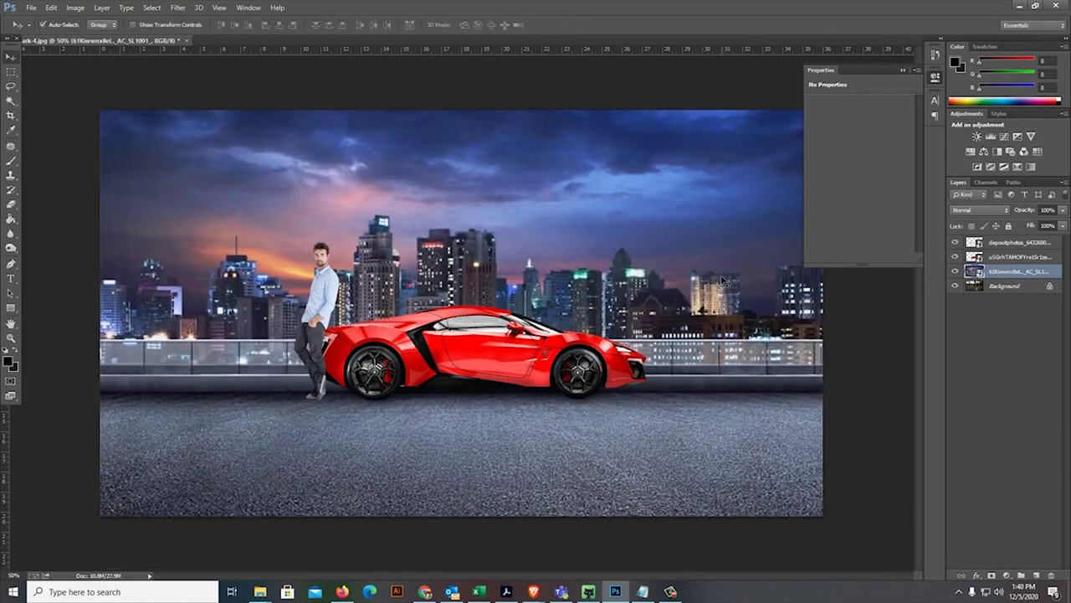
Step: Move the man and car layers down together onto the rooftop floor
{"action": "left_click", "coordinate": [1009, 257]}
{"action": "left_click", "coordinate": [1010, 250], "text": "shift"}
{"action": "key", "text": "shift+Down"}
{"action": "key", "text": "shift+Down"}
{"action": "key", "text": "shift+Down"}
{"action": "key", "text": "shift+Down"}
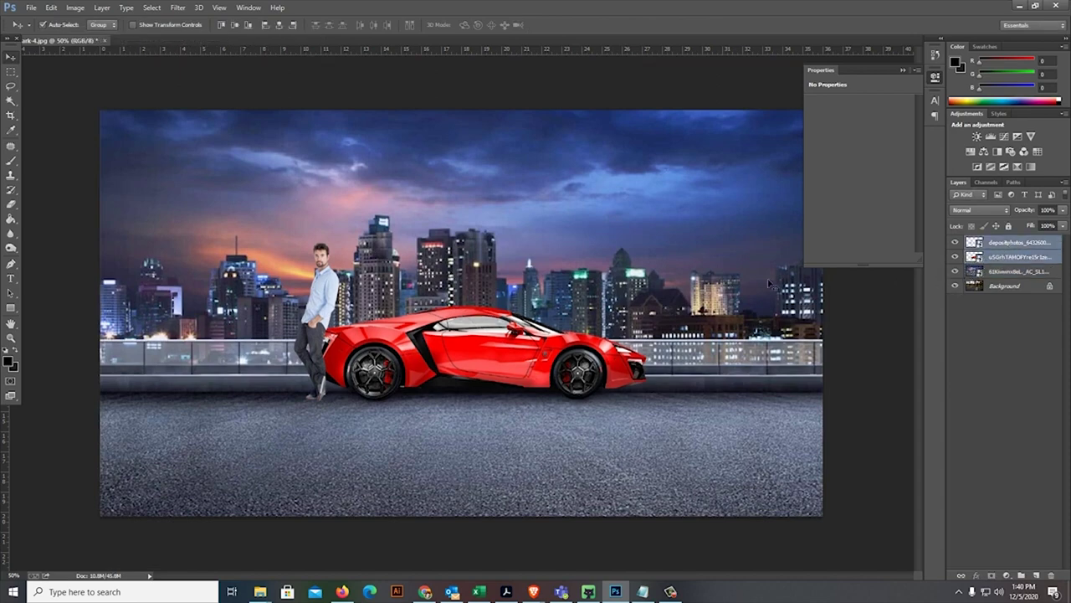
{"action": "key", "text": "Down"}
{"action": "key", "text": "Down"}
{"action": "key", "text": "Down"}
{"action": "key", "text": "Down"}
{"action": "key", "text": "Down"}
{"action": "key", "text": "Down"}
{"action": "key", "text": "Down"}
{"action": "key", "text": "Down"}
{"action": "key", "text": "Down"}
{"action": "key", "text": "Down"}
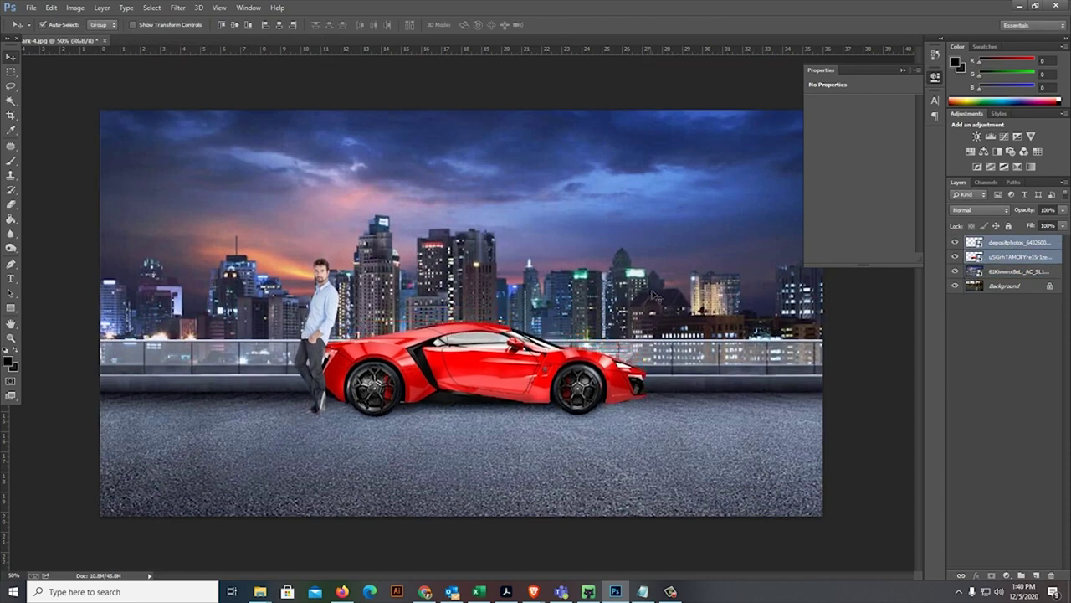
{"action": "key", "text": "Down"}
{"action": "key", "text": "Down"}
{"action": "key", "text": "Down"}
{"action": "key", "text": "Down"}
{"action": "key", "text": "Down"}
{"action": "key", "text": "Down"}
{"action": "key", "text": "Down"}
{"action": "key", "text": "Down"}
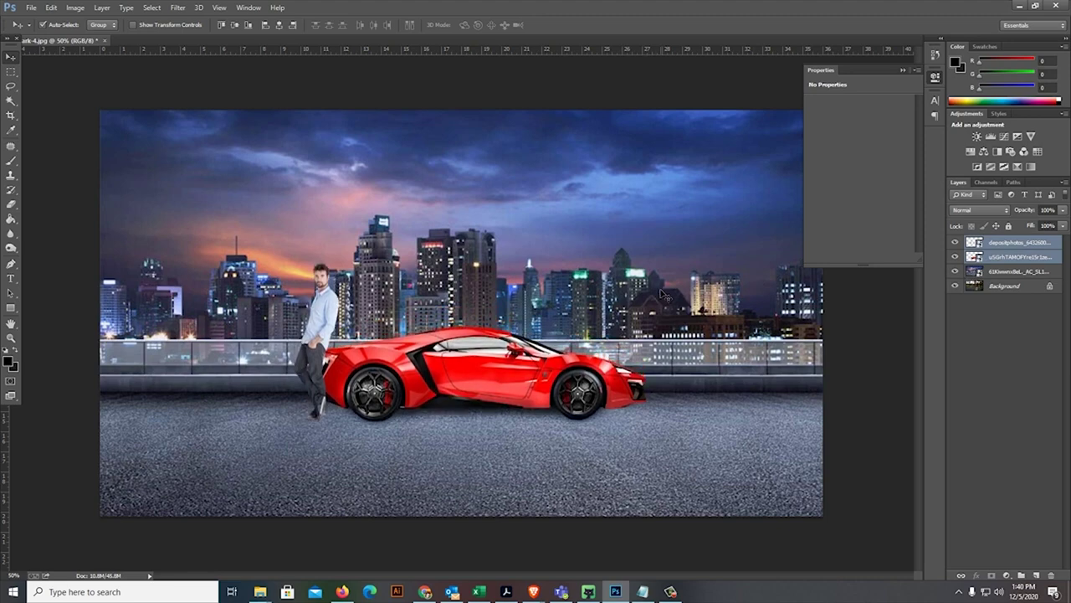
{"action": "key", "text": "Down"}
{"action": "key", "text": "Down"}
{"action": "key", "text": "Down"}
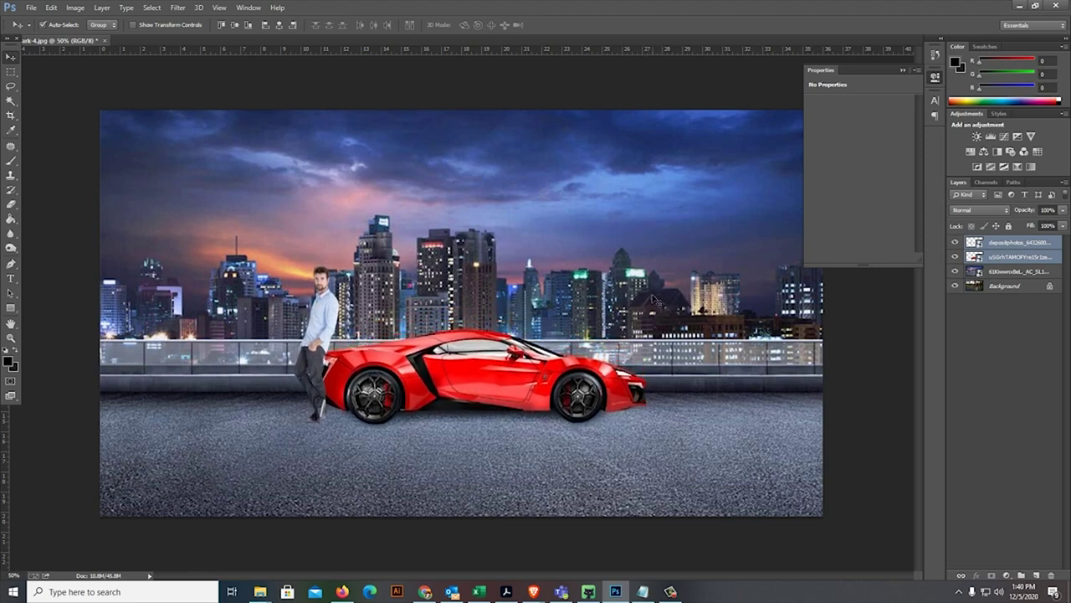
Step: Enlarge the man to about 163% and nudge him left against the car
{"action": "left_click", "coordinate": [355, 308]}
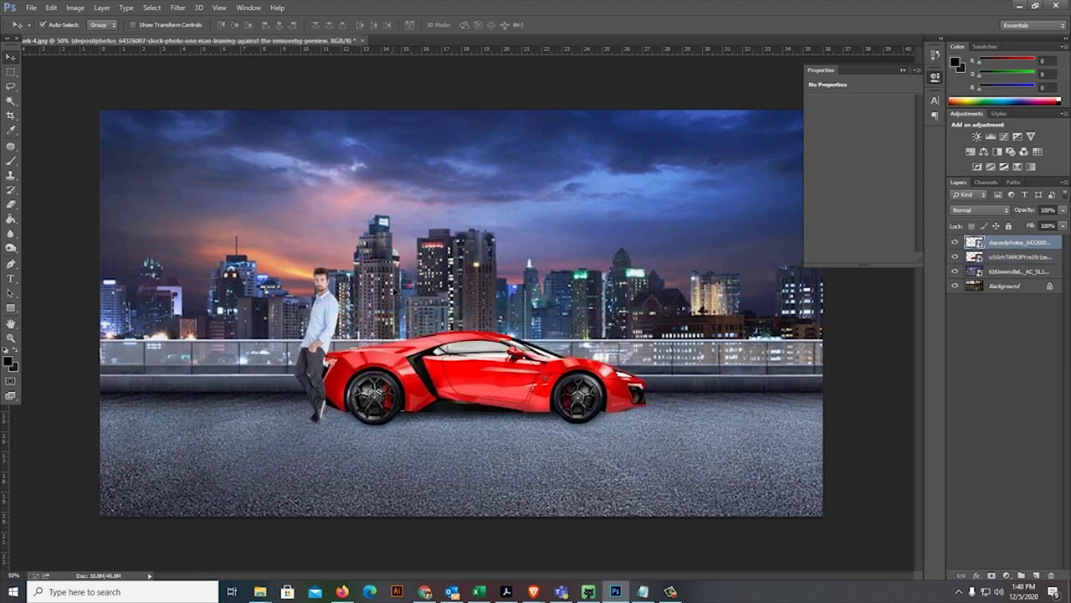
{"action": "key", "text": "ctrl+t"}
{"action": "left_click_drag", "start_coordinate": [452, 250], "coordinate": [462, 243]}
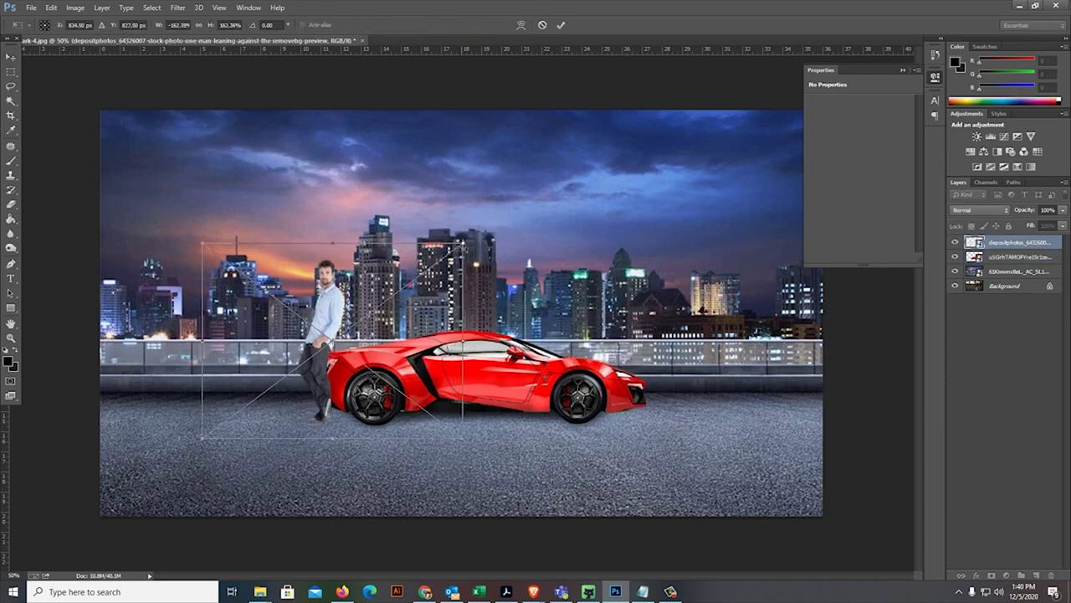
{"action": "key", "text": "Return"}
{"action": "key", "text": "Left"}
{"action": "key", "text": "Left"}
{"action": "key", "text": "Left"}
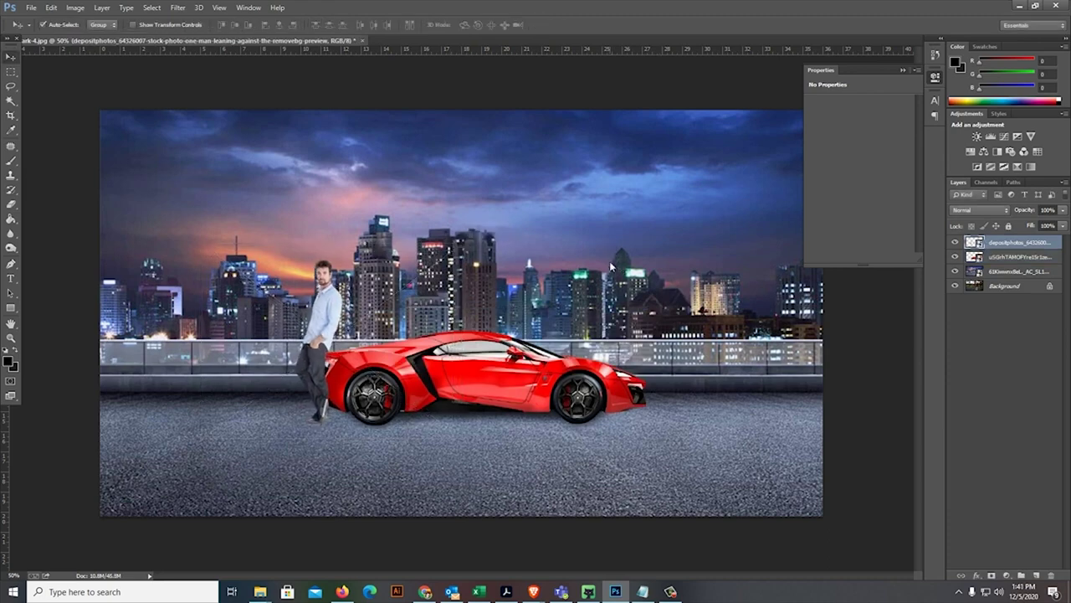
Step: Rasterize the top three layers, then select the city rooftop background layer
{"action": "left_click", "coordinate": [996, 271], "text": "shift"}
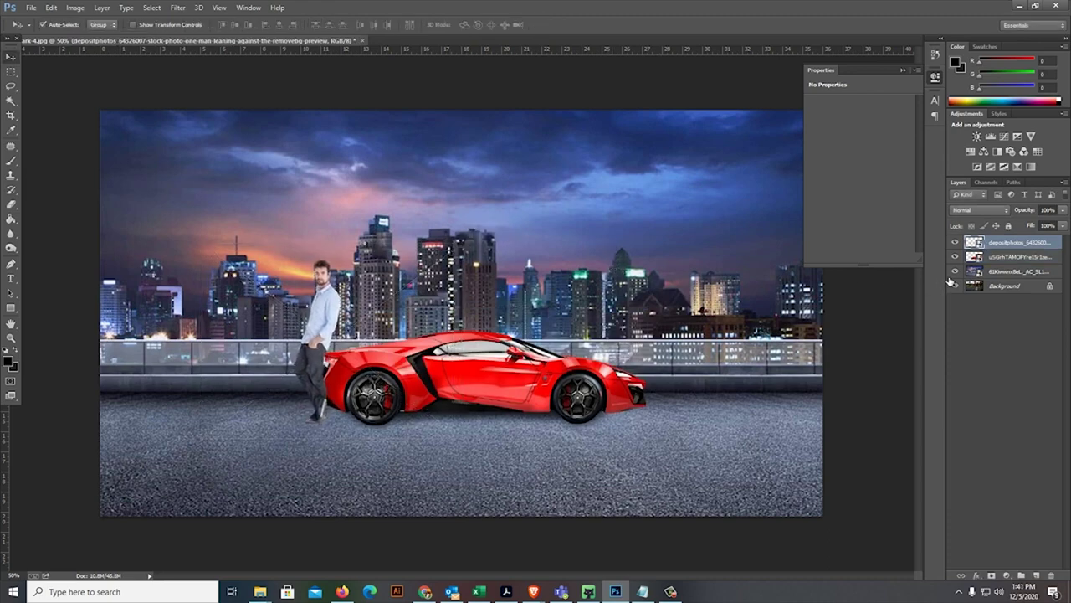
{"action": "right_click", "coordinate": [996, 271]}
{"action": "left_click", "coordinate": [887, 250]}
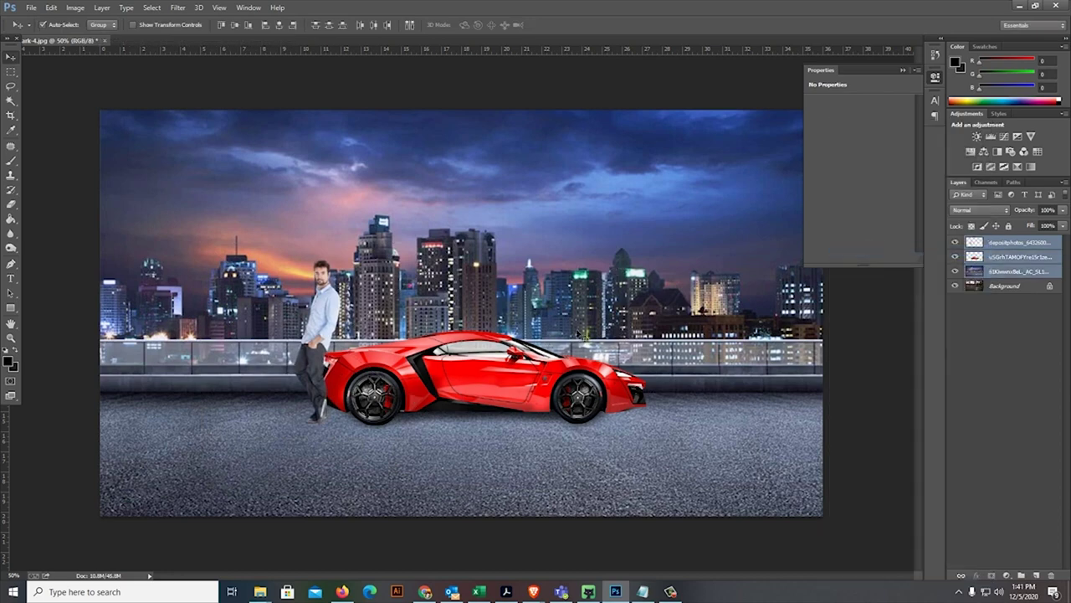
{"action": "left_click", "coordinate": [1012, 271]}
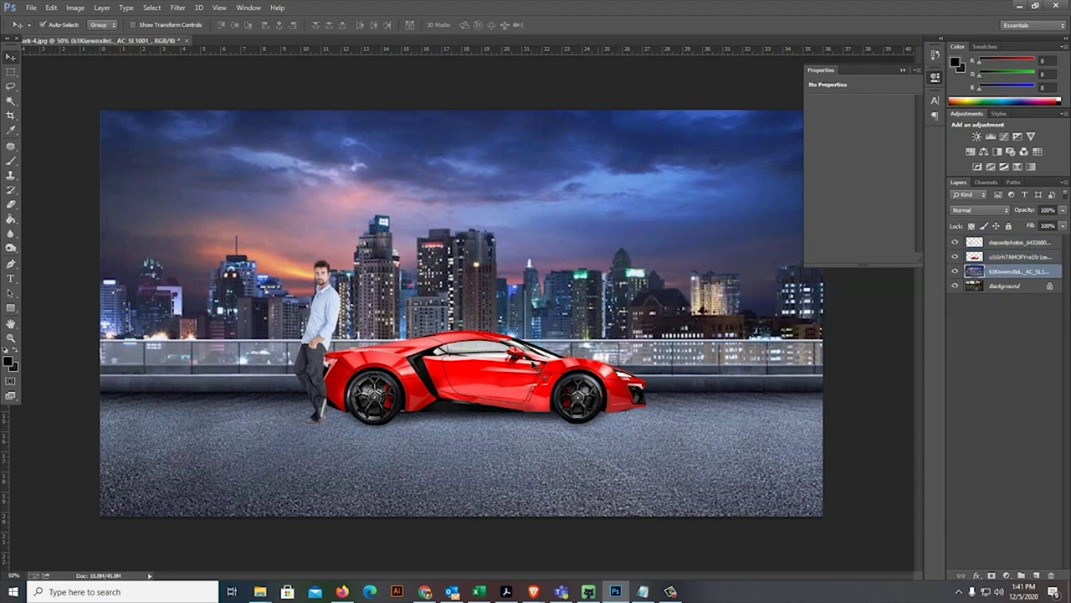
Step: Shift the car layer's hue in Hue/Saturation so it turns from red to hot pink
{"action": "left_click", "coordinate": [484, 362]}
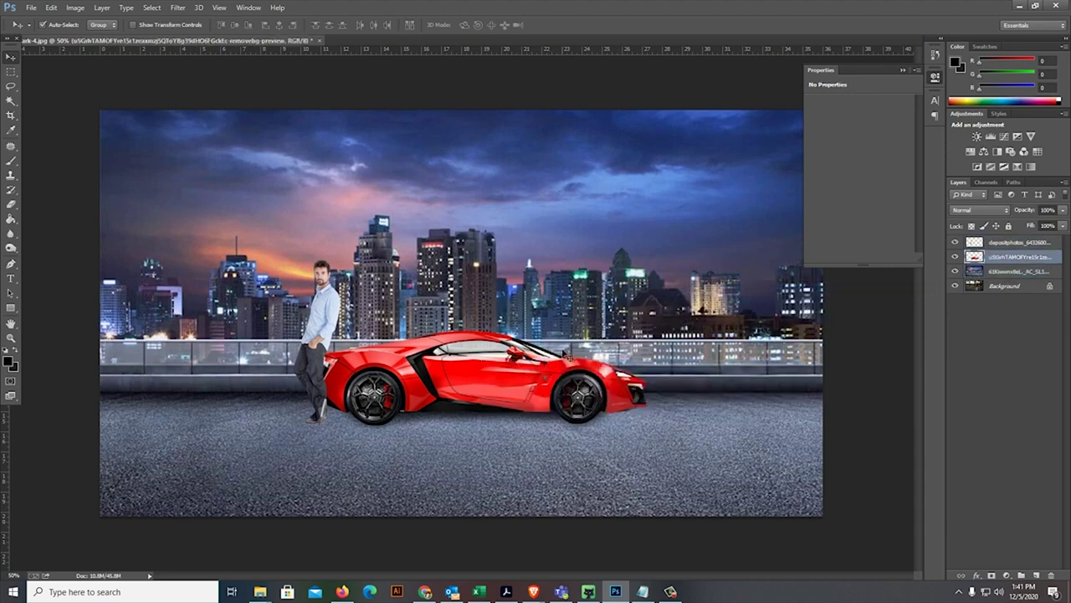
{"action": "key", "text": "ctrl+l"}
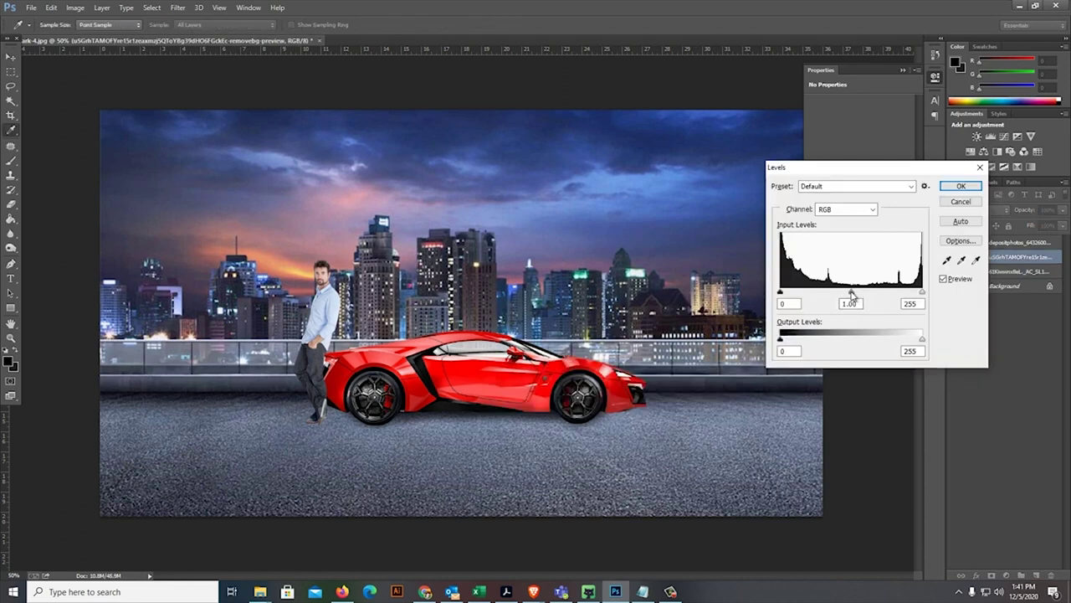
{"action": "key", "text": "Escape"}
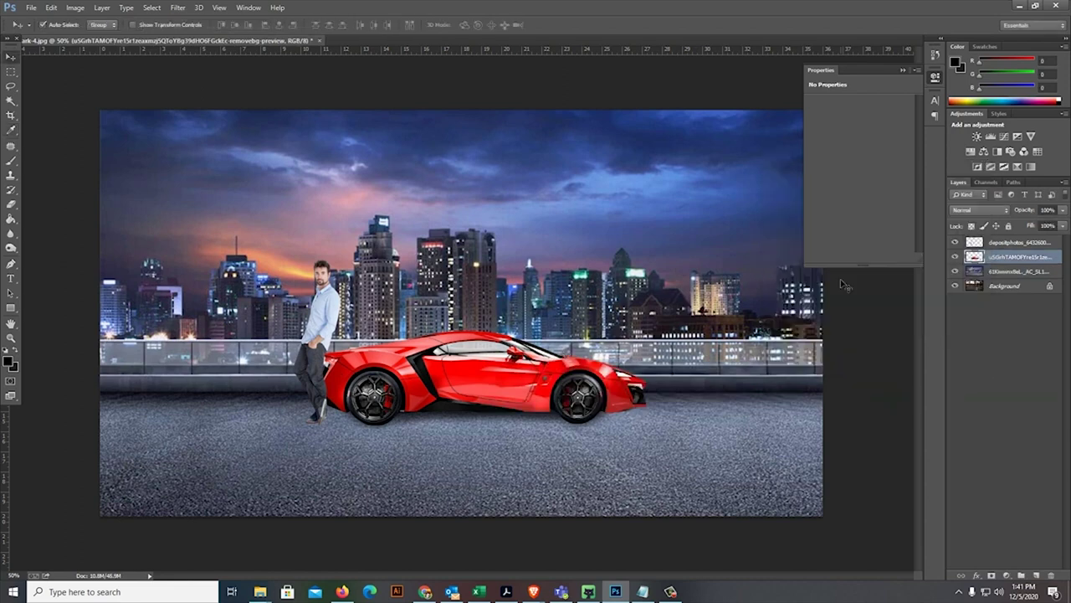
{"action": "key", "text": "ctrl+u"}
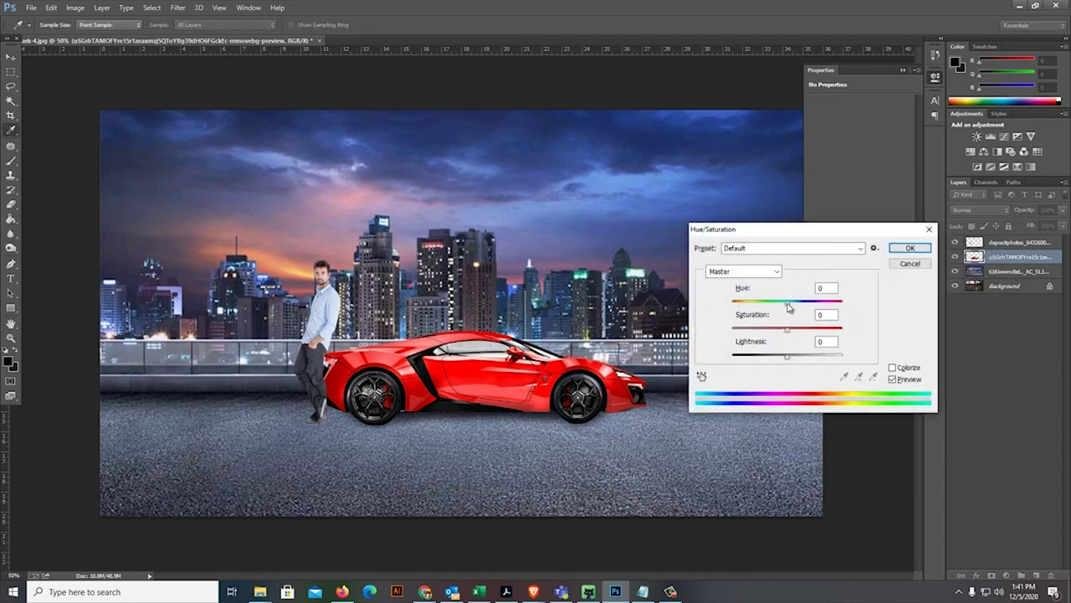
{"action": "left_click_drag", "start_coordinate": [788, 308], "coordinate": [773, 304]}
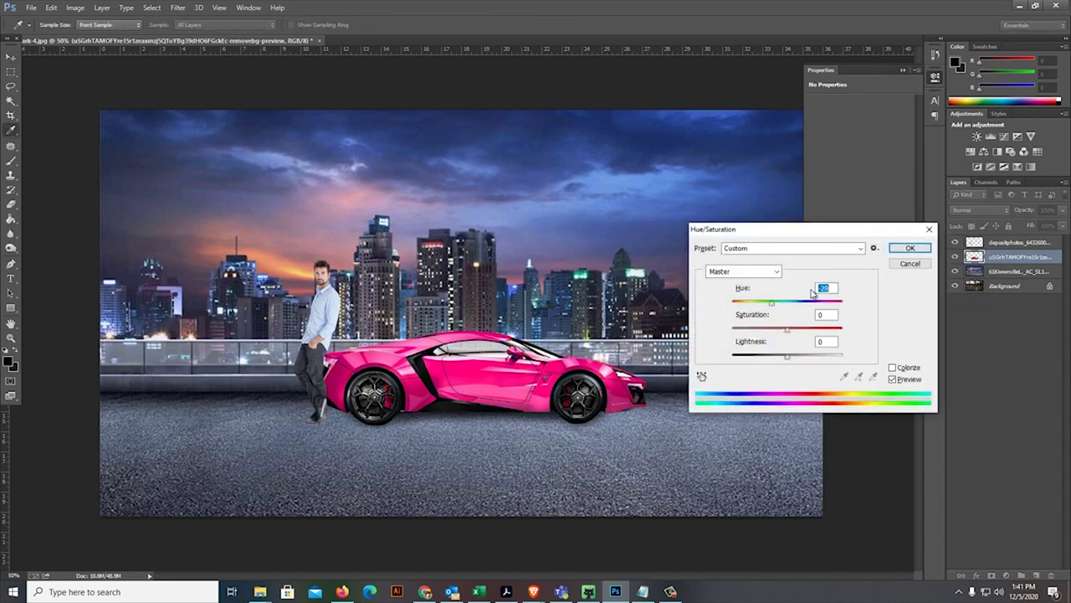
{"action": "left_click", "coordinate": [908, 248]}
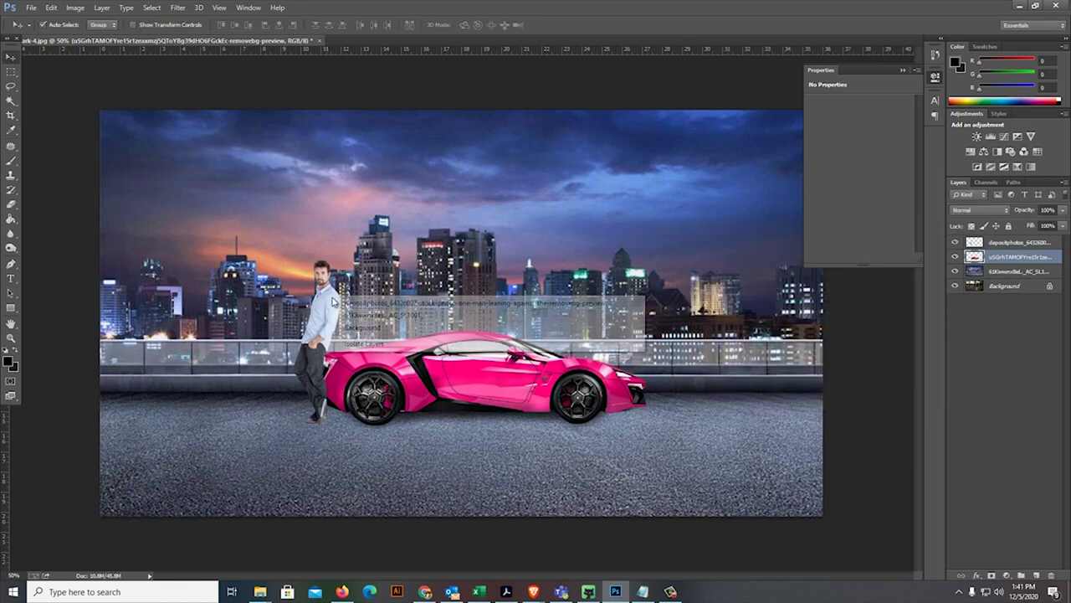
{"action": "left_click", "coordinate": [349, 304]}
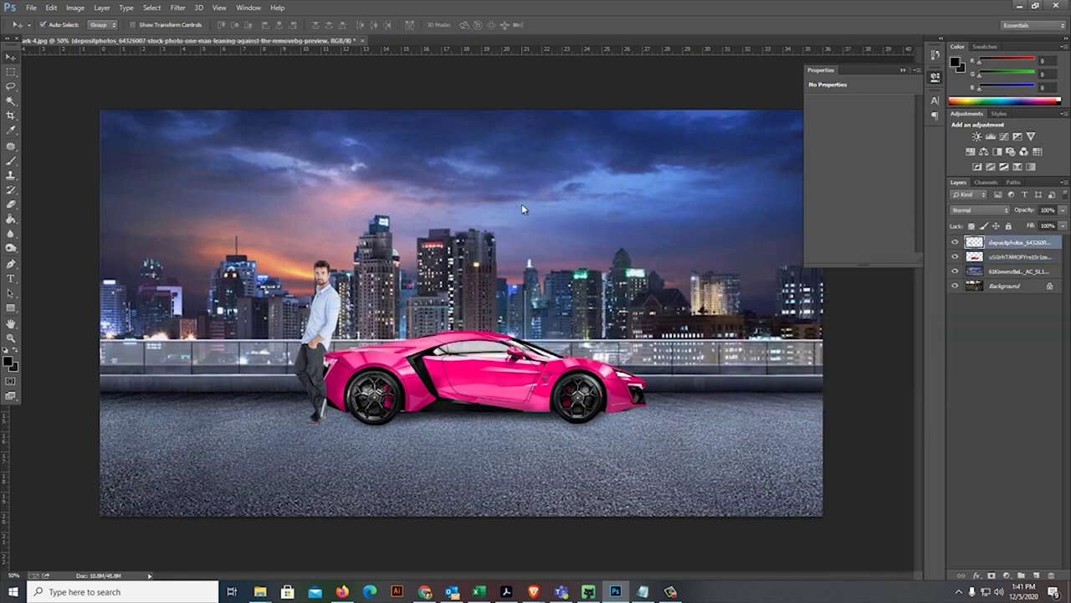
Step: Darken the man's midtones slightly with Levels
{"action": "key", "text": "ctrl+l"}
{"action": "left_click_drag", "start_coordinate": [851, 293], "coordinate": [890, 292]}
{"action": "left_click", "coordinate": [961, 185]}
Step: Darken the city rooftop background heavily with a Levels midtone adjustment
{"action": "key", "text": "v"}
{"action": "right_click", "coordinate": [627, 181]}
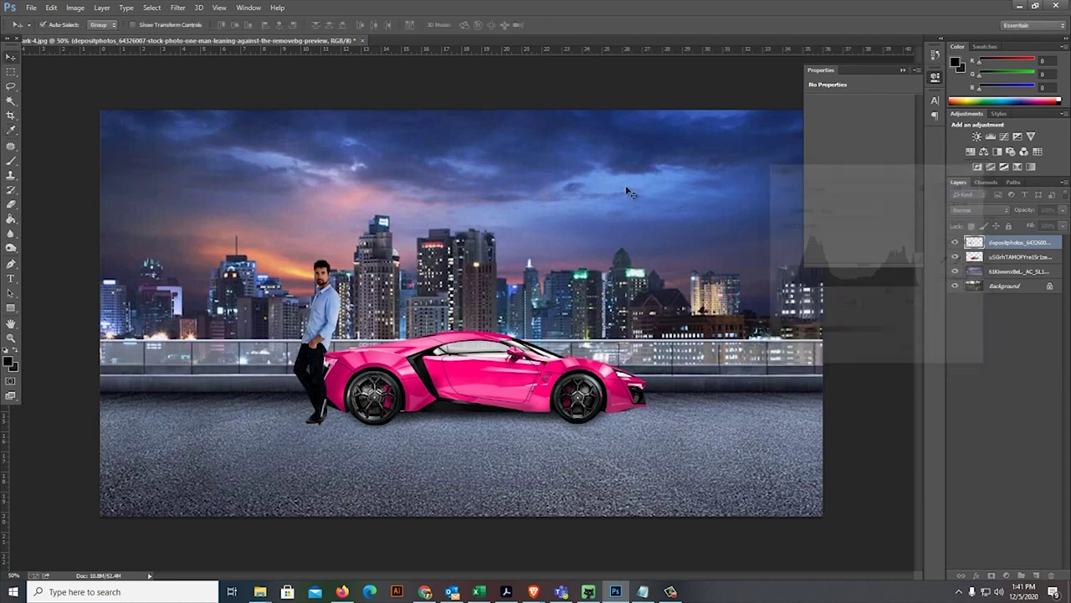
{"action": "left_click", "coordinate": [629, 180]}
{"action": "key", "text": "ctrl+l"}
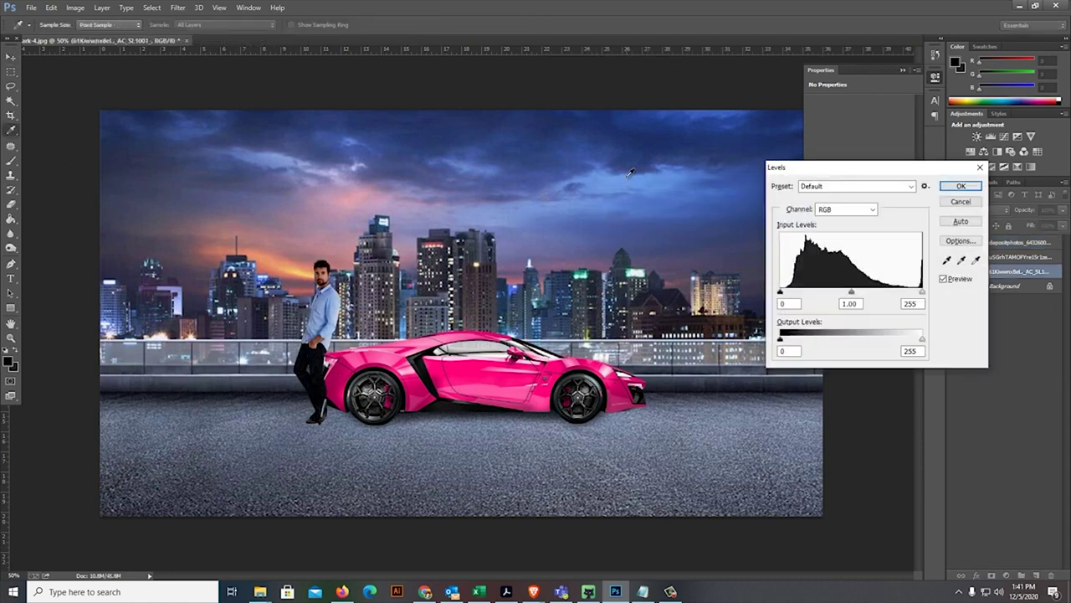
{"action": "left_click_drag", "start_coordinate": [852, 294], "coordinate": [892, 293]}
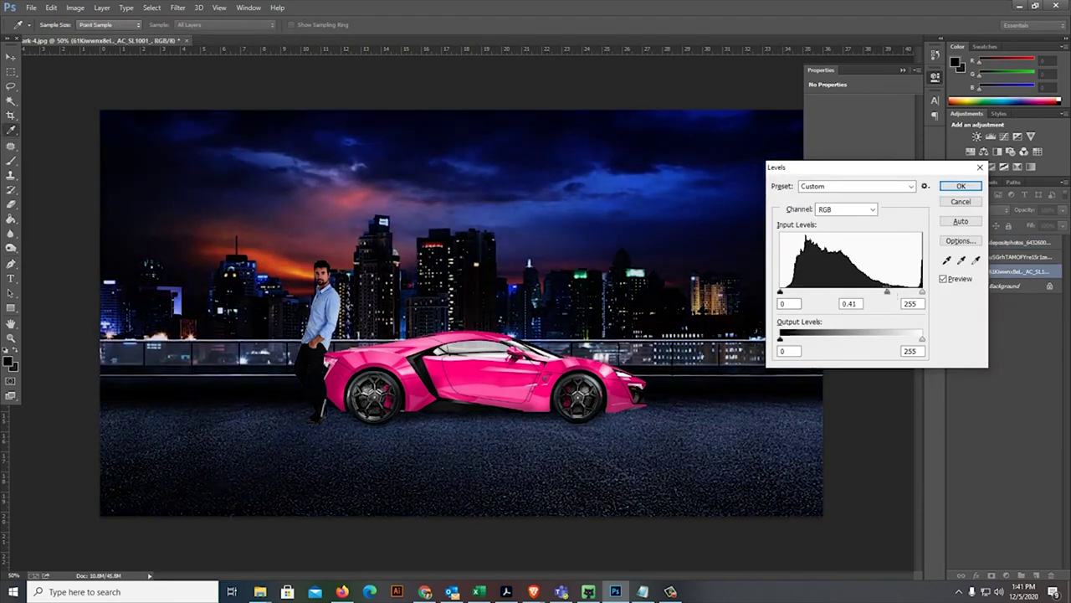
{"action": "left_click", "coordinate": [960, 184]}
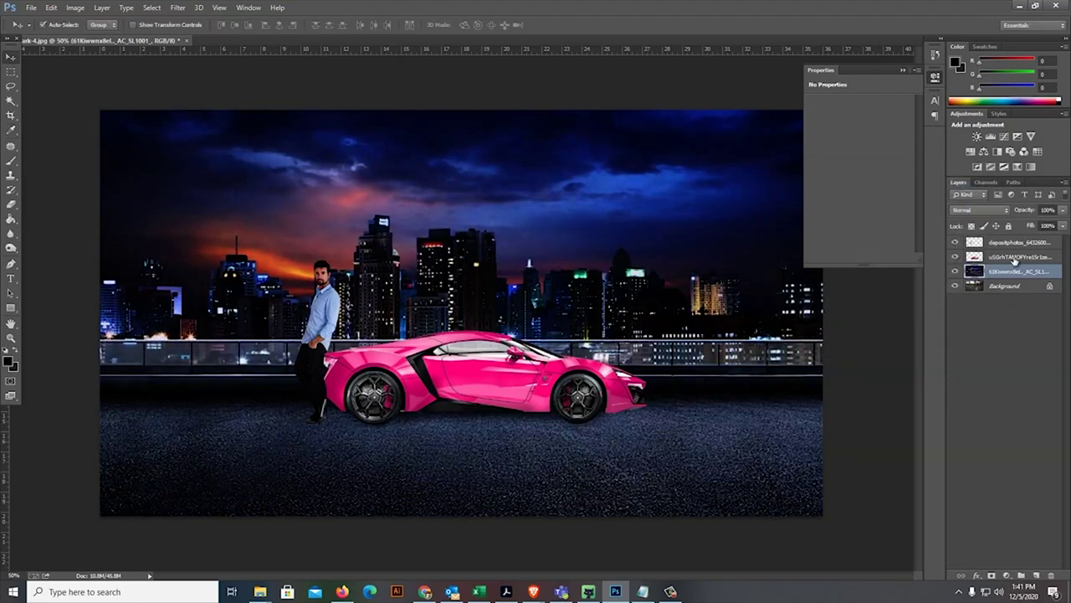
Step: Darken the pink car slightly with Levels to suit the night
{"action": "left_click", "coordinate": [1014, 258]}
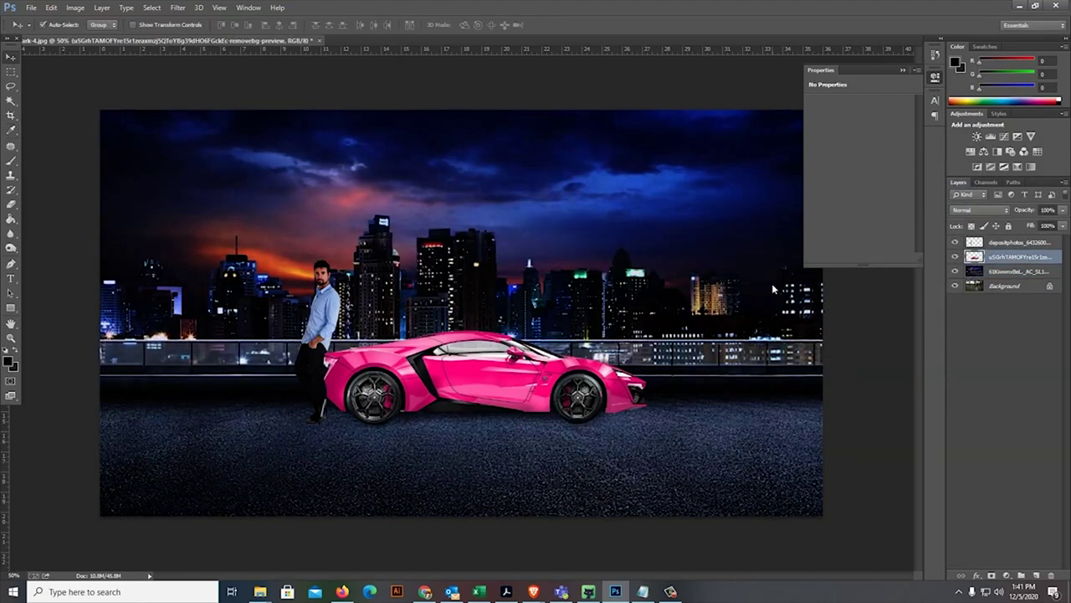
{"action": "key", "text": "ctrl+l"}
{"action": "left_click_drag", "start_coordinate": [852, 294], "coordinate": [865, 293]}
{"action": "left_click", "coordinate": [961, 186]}
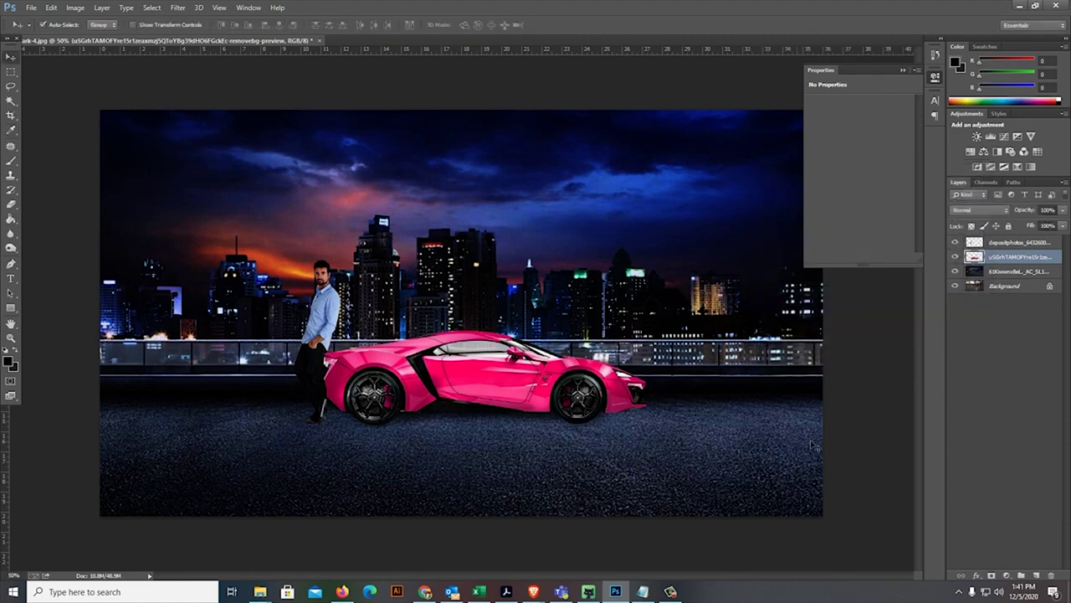
{"action": "left_click", "coordinate": [876, 353]}
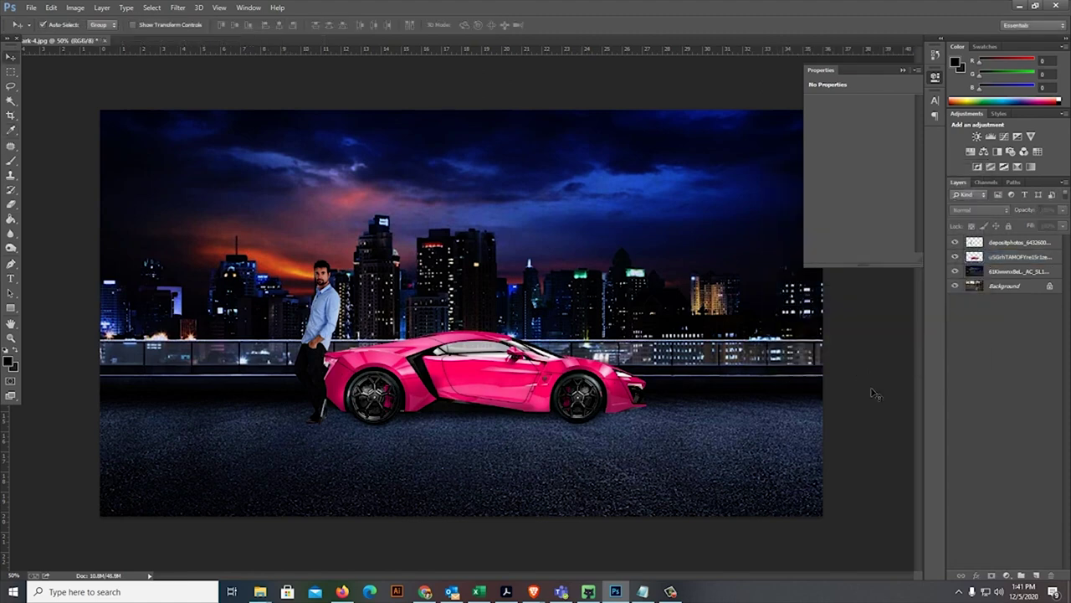